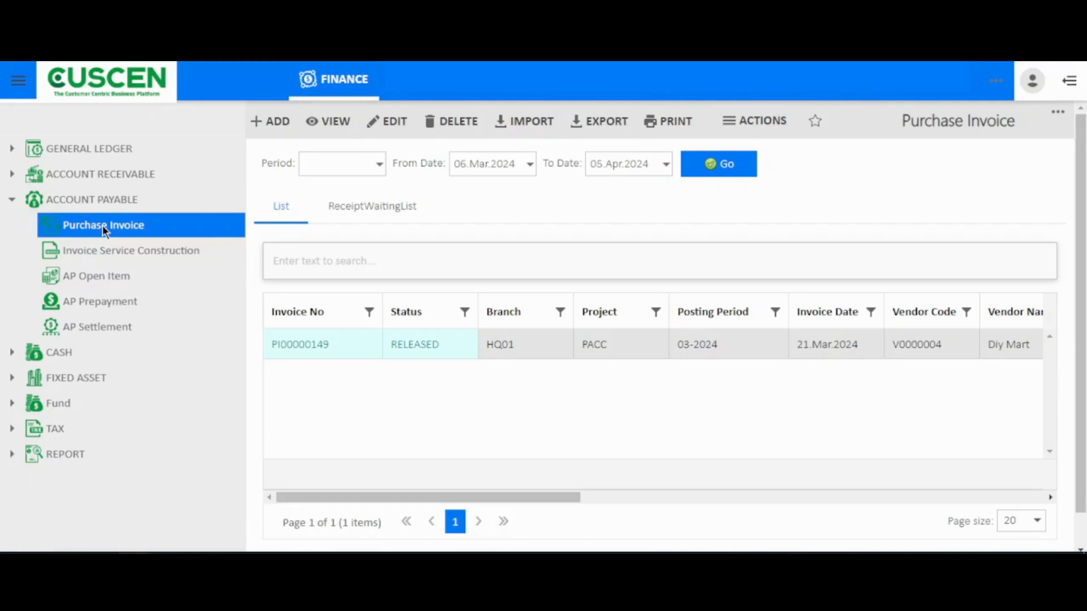
Step: Create a purchase invoice from the first receipt in the receipt waiting list and set its invoice date to 05.Apr.2024
{"action": "left_click", "coordinate": [360, 220]}
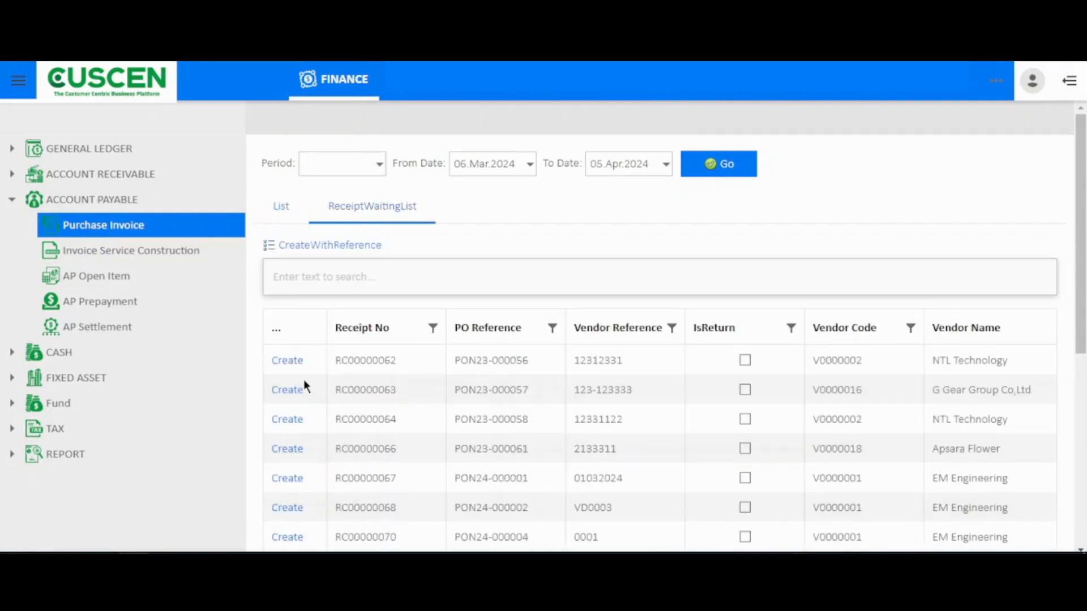
{"action": "left_click", "coordinate": [280, 362]}
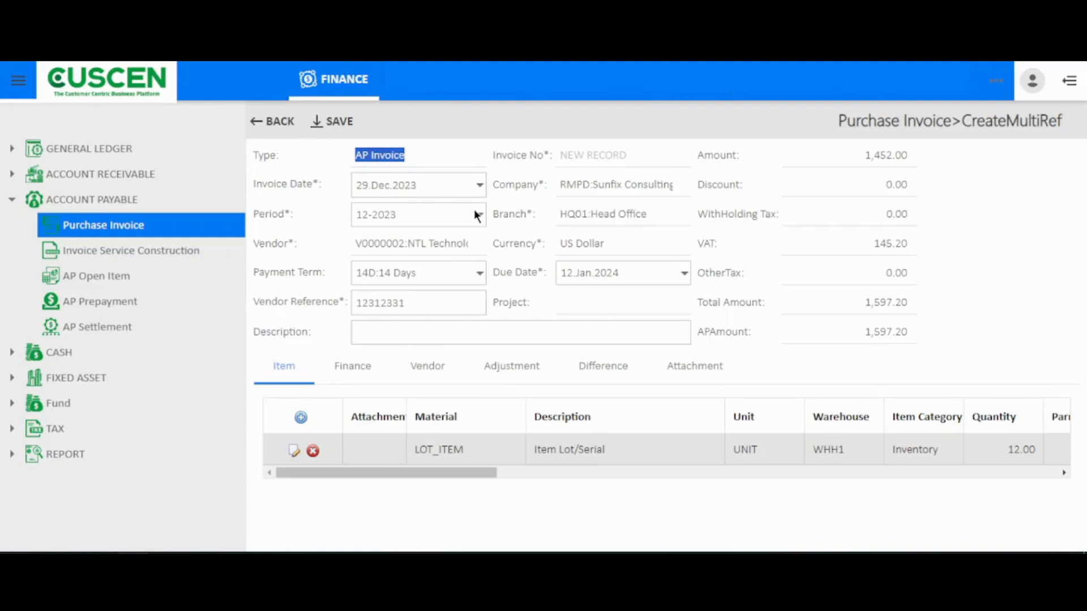
{"action": "left_click", "coordinate": [479, 185]}
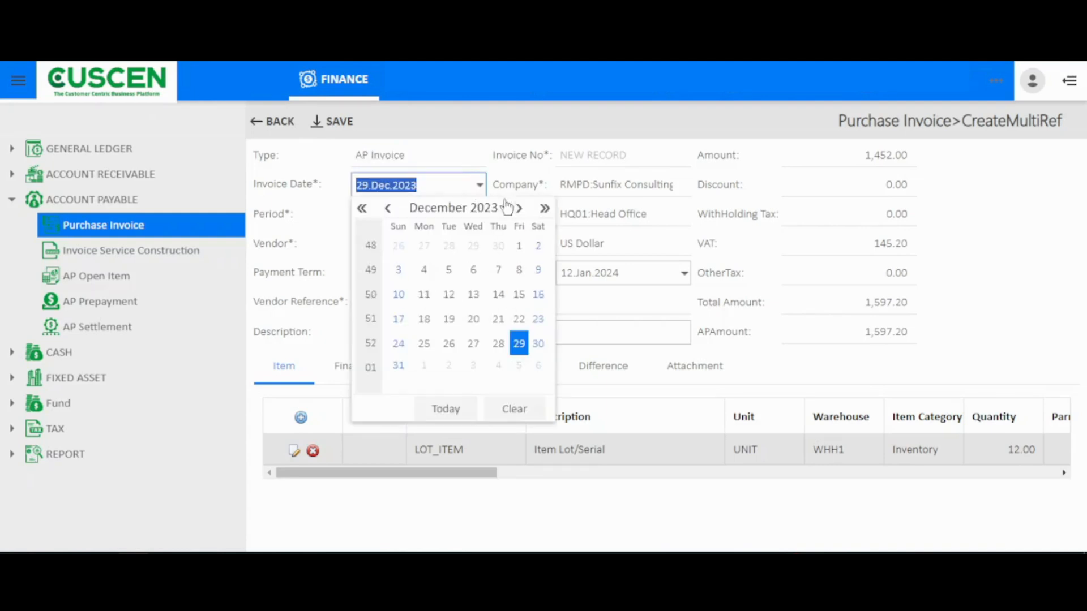
{"action": "left_click", "coordinate": [507, 207]}
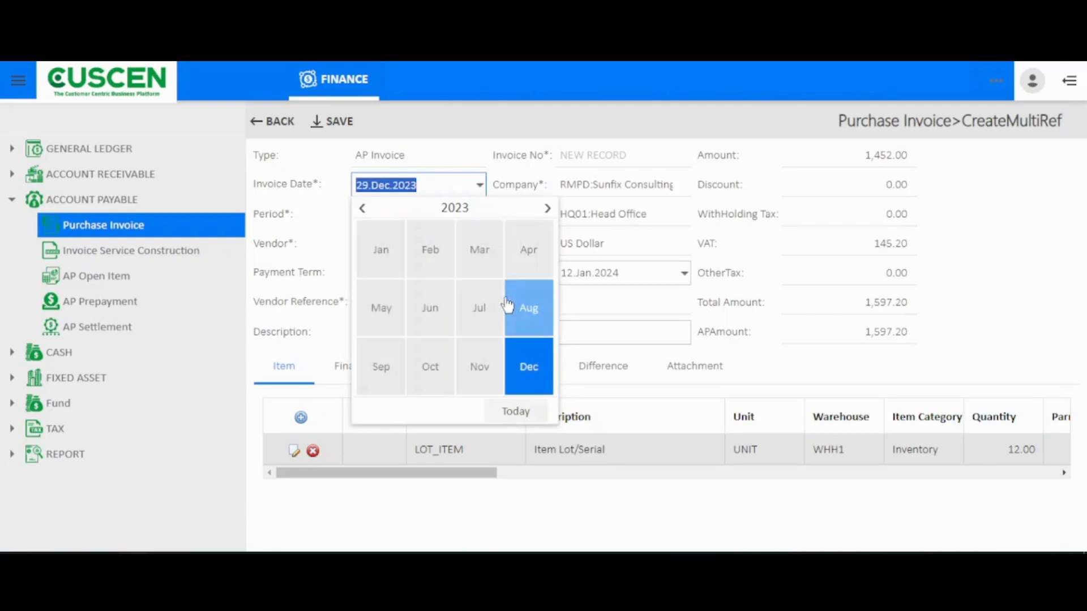
{"action": "left_click", "coordinate": [552, 209]}
{"action": "left_click", "coordinate": [521, 260]}
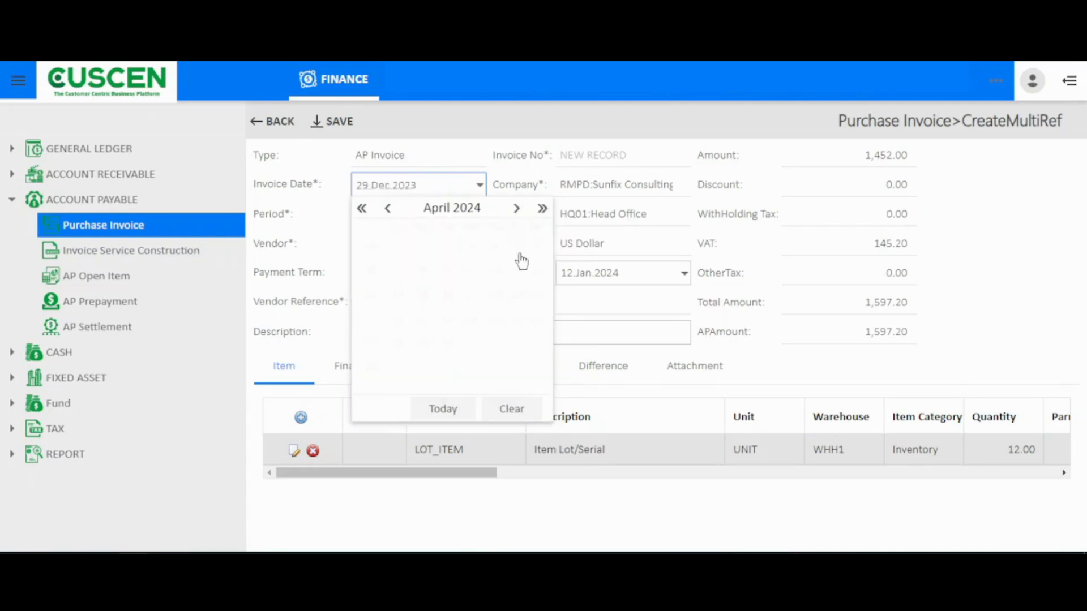
{"action": "left_click", "coordinate": [518, 246]}
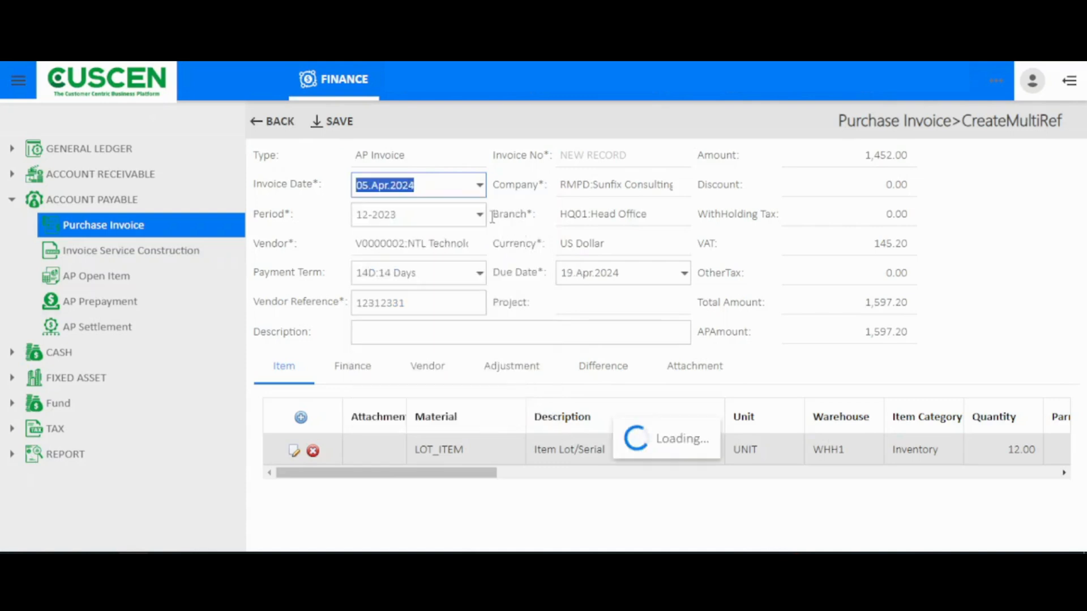
Step: Set the invoice period to 04-2024 and enter "Testing" as its description
{"action": "left_click", "coordinate": [481, 215]}
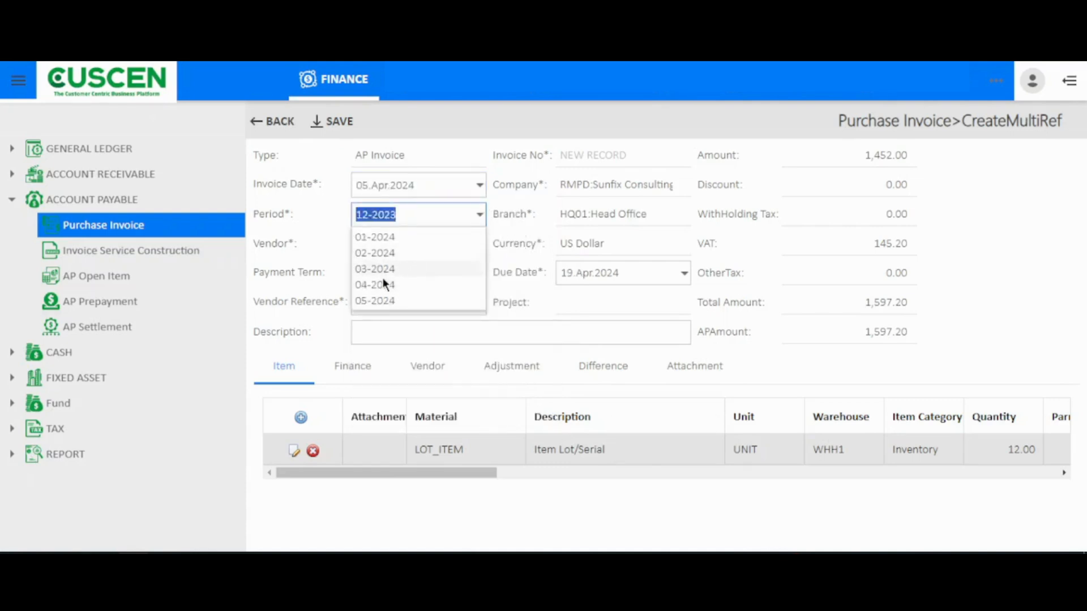
{"action": "left_click", "coordinate": [382, 281]}
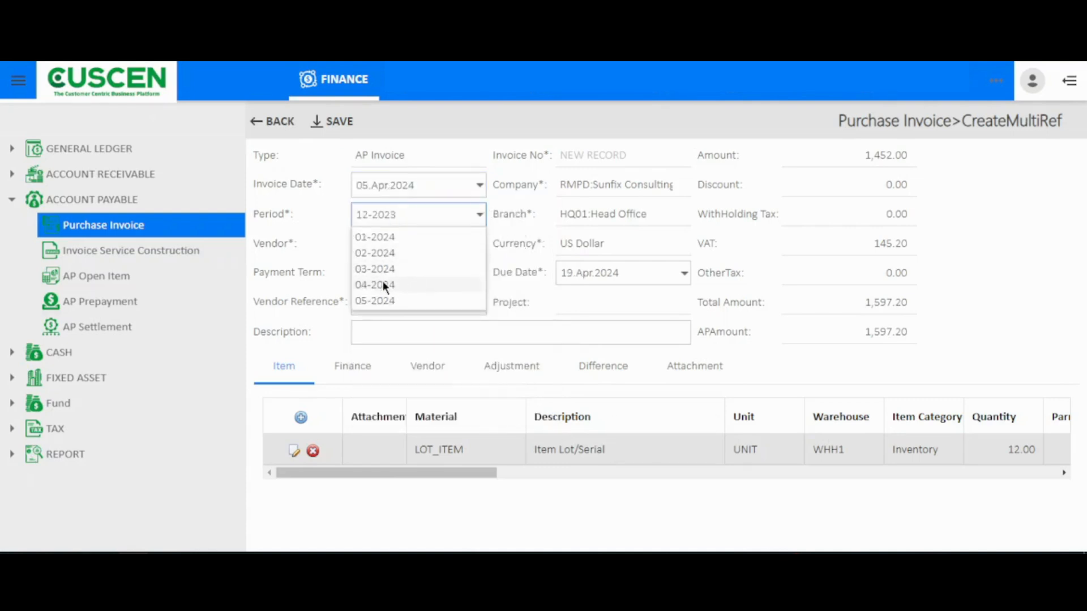
{"action": "left_click", "coordinate": [524, 223]}
{"action": "left_click", "coordinate": [458, 334]}
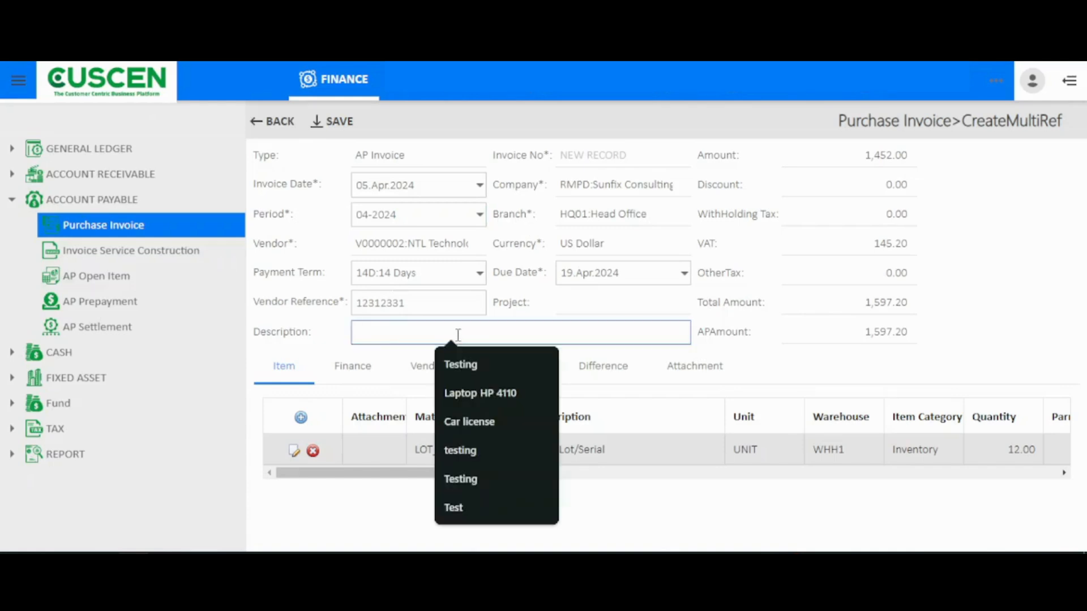
{"action": "type", "text": "Testing"}
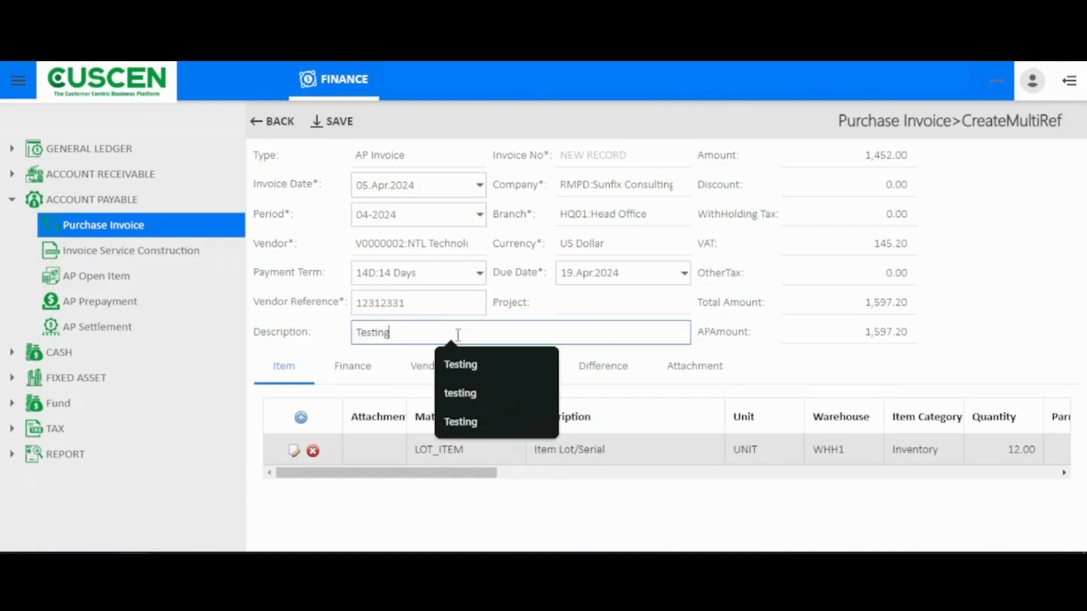
{"action": "left_click", "coordinate": [502, 312]}
Step: Review all columns of the invoice's item line, including quantity, unit price and VAT code, and save the invoice
{"action": "left_click_drag", "start_coordinate": [330, 476], "coordinate": [358, 471]}
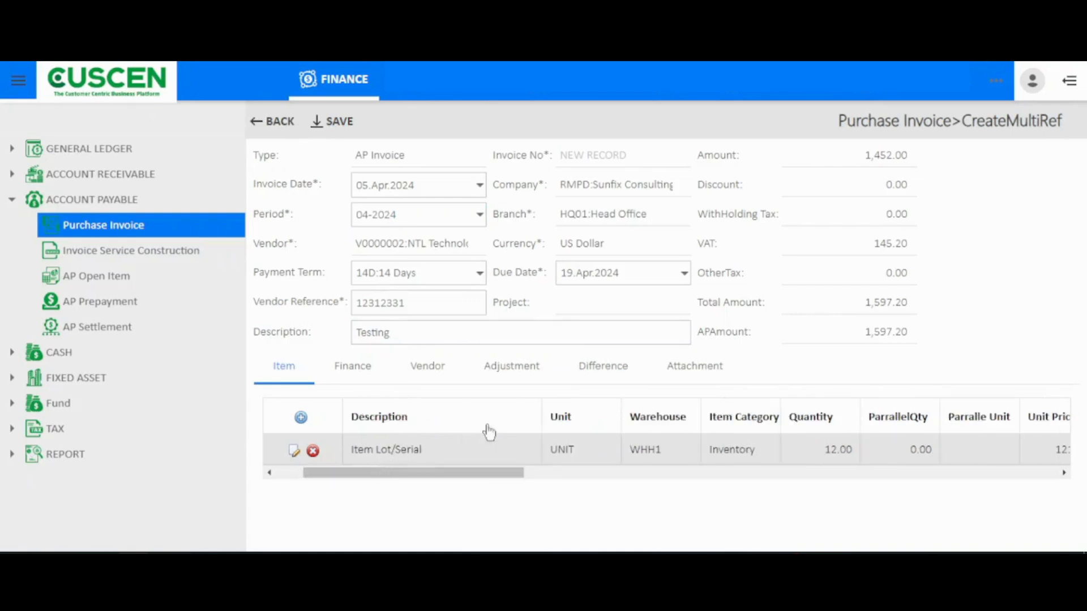
{"action": "left_click_drag", "start_coordinate": [486, 474], "coordinate": [540, 477]}
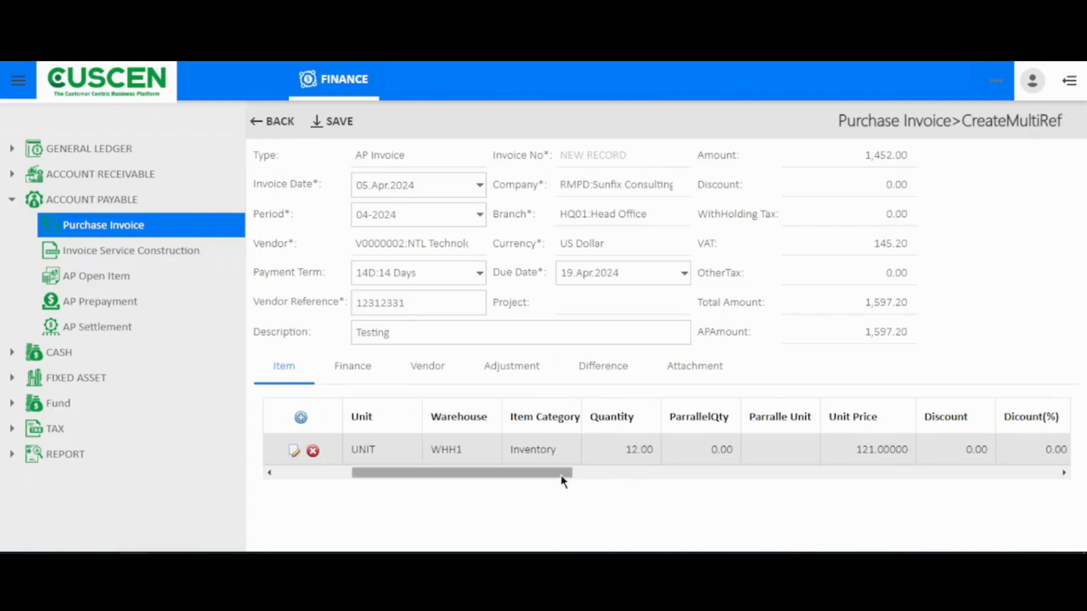
{"action": "left_click_drag", "start_coordinate": [529, 478], "coordinate": [776, 473]}
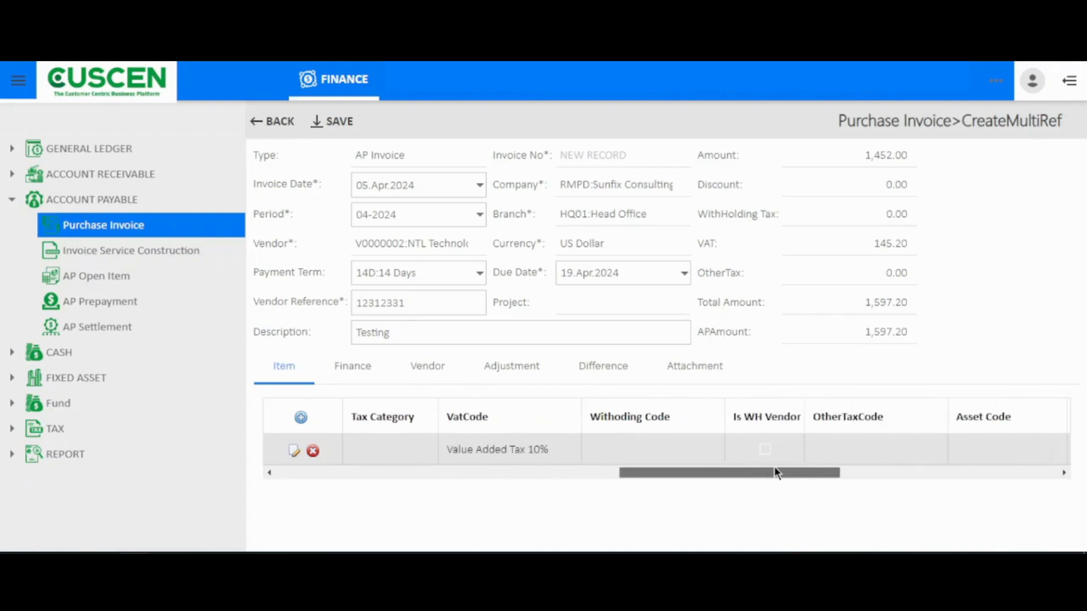
{"action": "left_click_drag", "start_coordinate": [644, 471], "coordinate": [270, 471]}
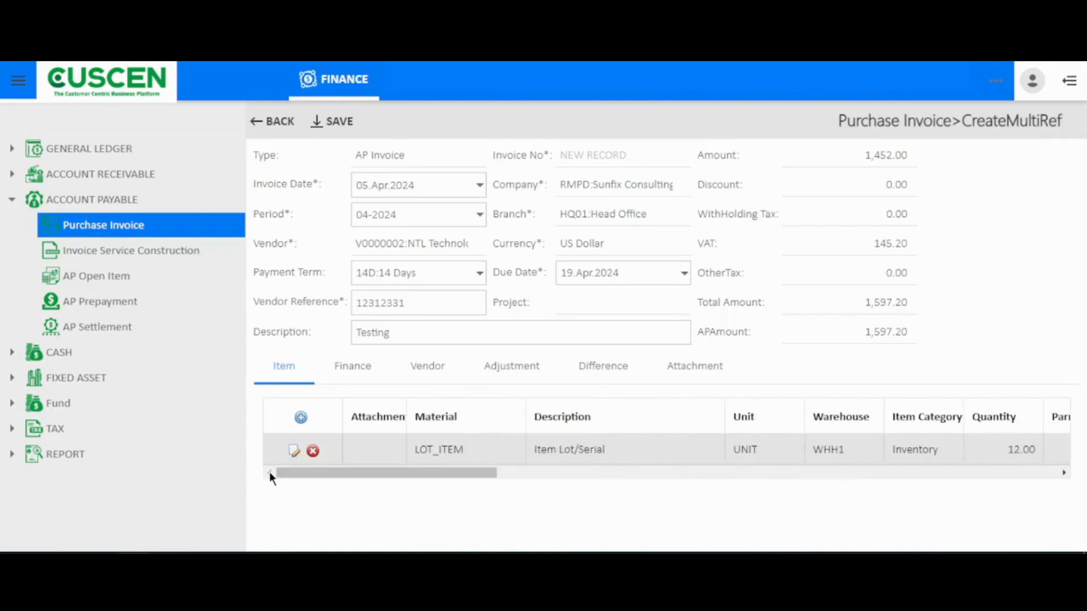
{"action": "left_click", "coordinate": [334, 122]}
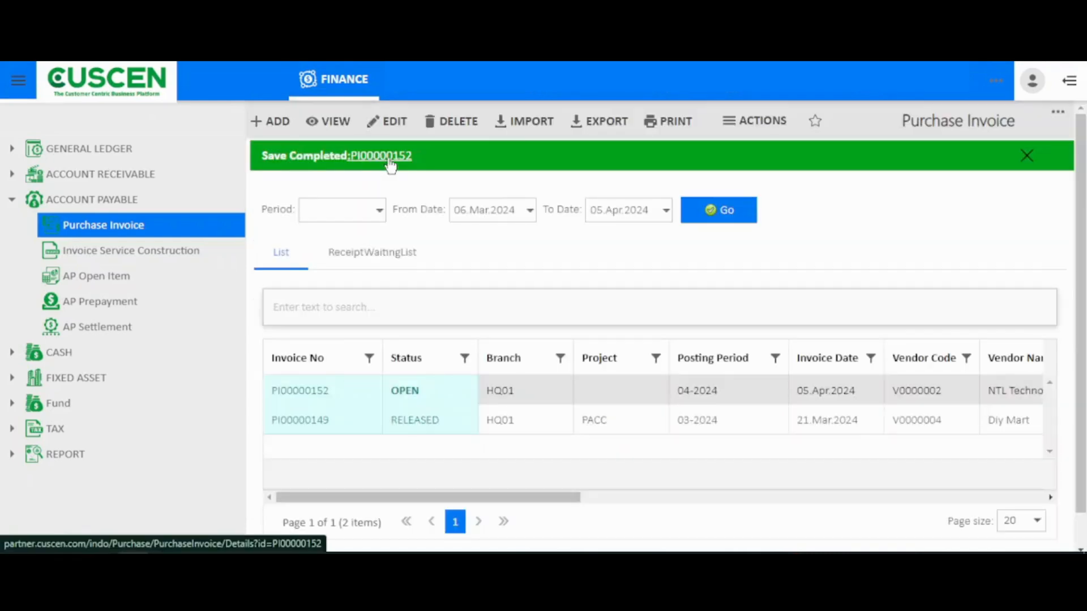
Step: Open the newly saved purchase invoice, release the document with confirmation, and dismiss the notification
{"action": "left_click", "coordinate": [391, 158]}
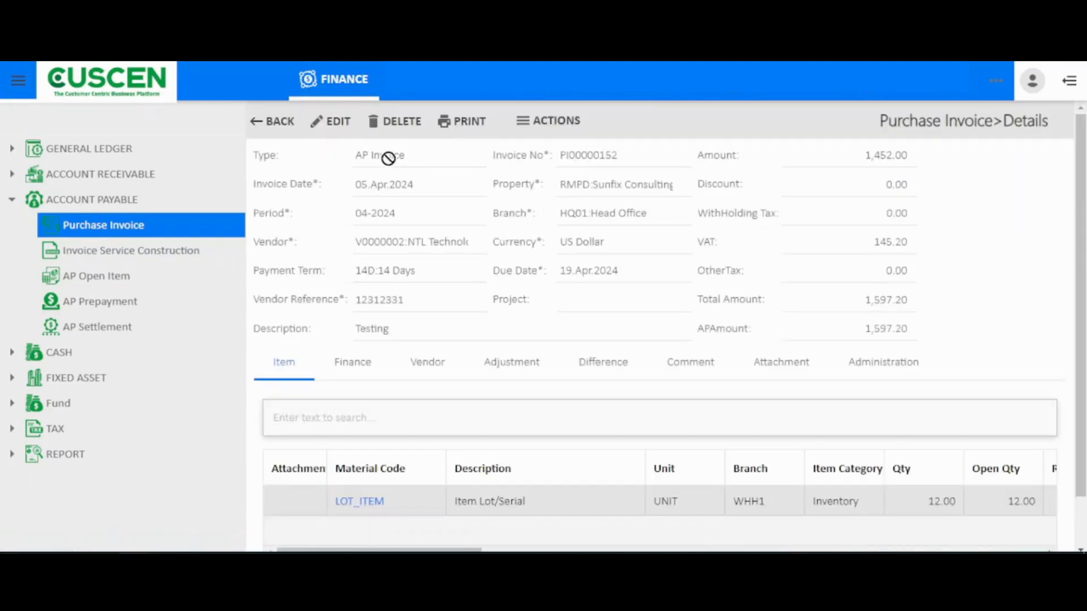
{"action": "left_click", "coordinate": [538, 120]}
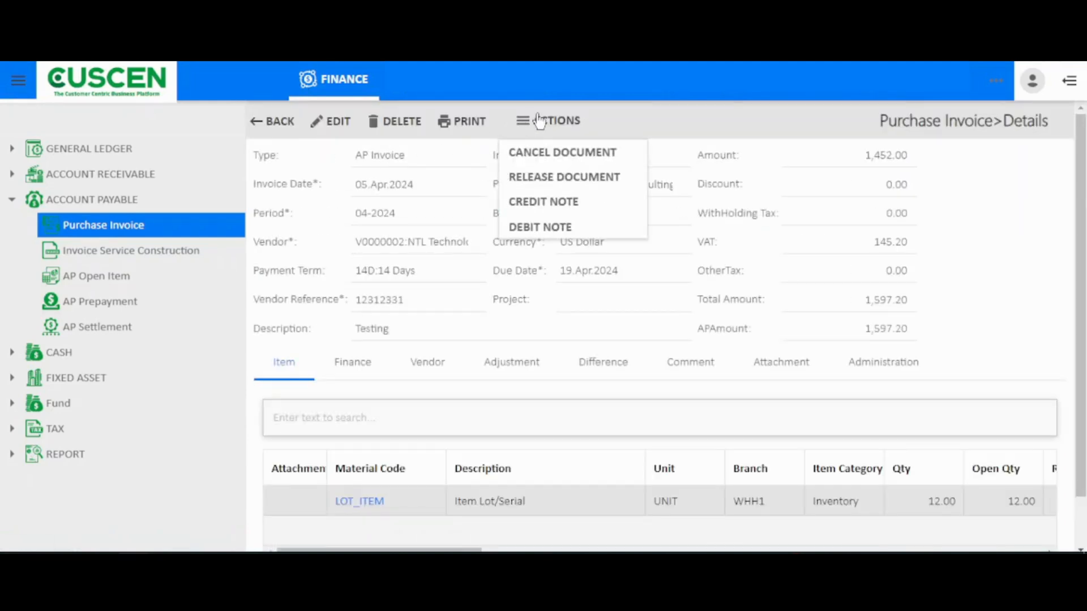
{"action": "left_click", "coordinate": [548, 177]}
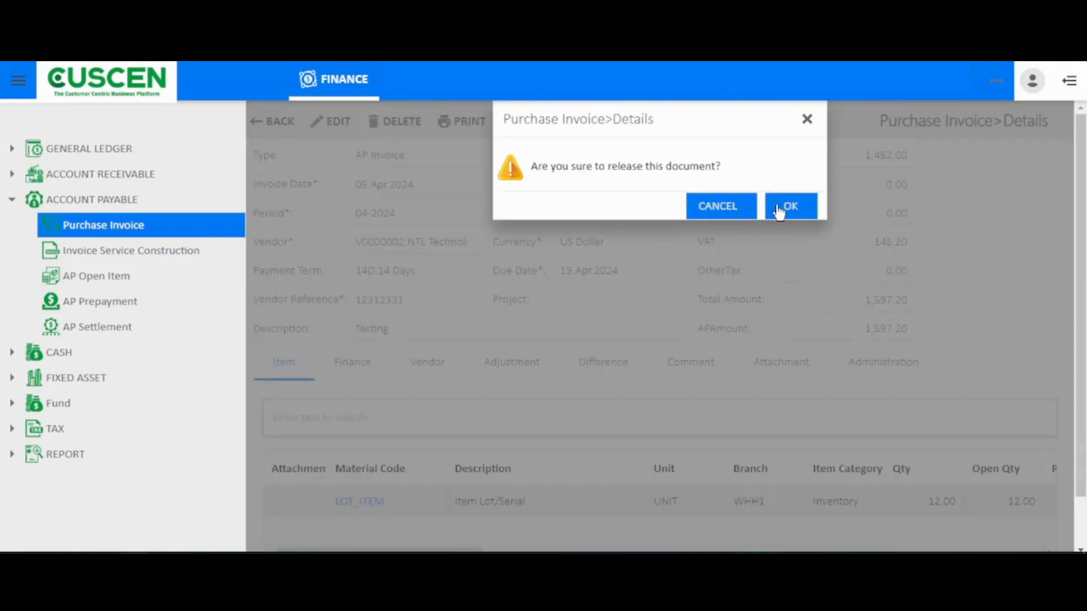
{"action": "left_click", "coordinate": [790, 206]}
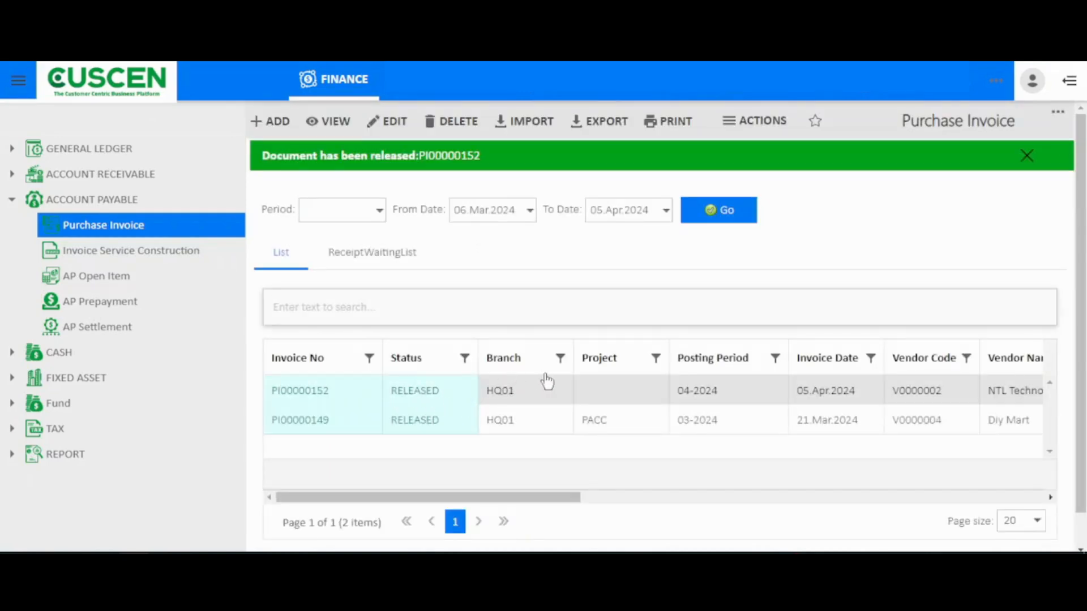
{"action": "left_click", "coordinate": [1026, 159]}
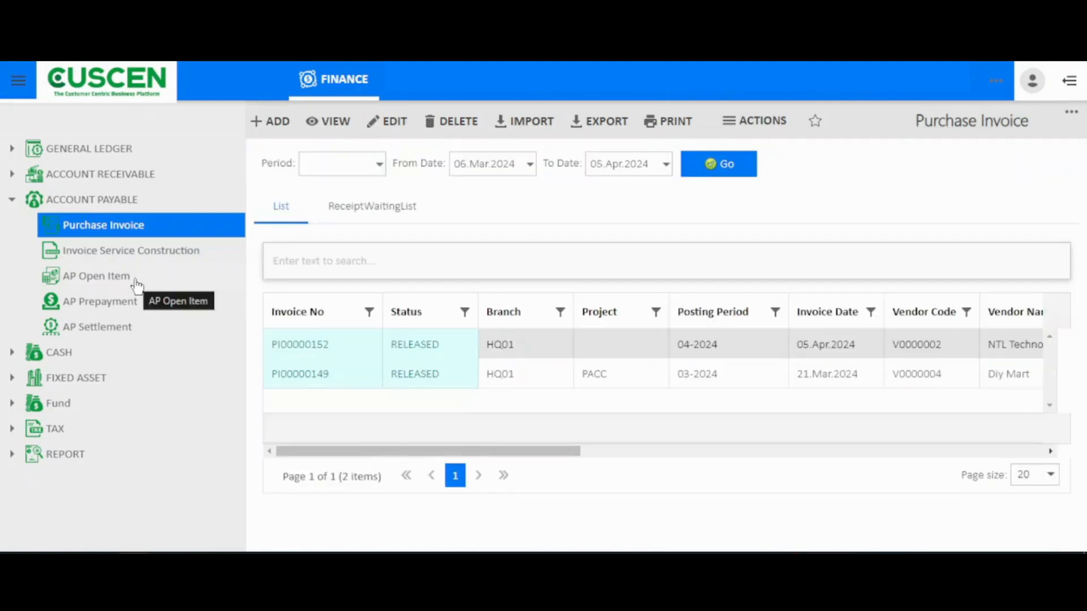
Step: Open the AP Open Item list, check the project and status filter choices, and load the items with status OPEN
{"action": "left_click", "coordinate": [136, 283]}
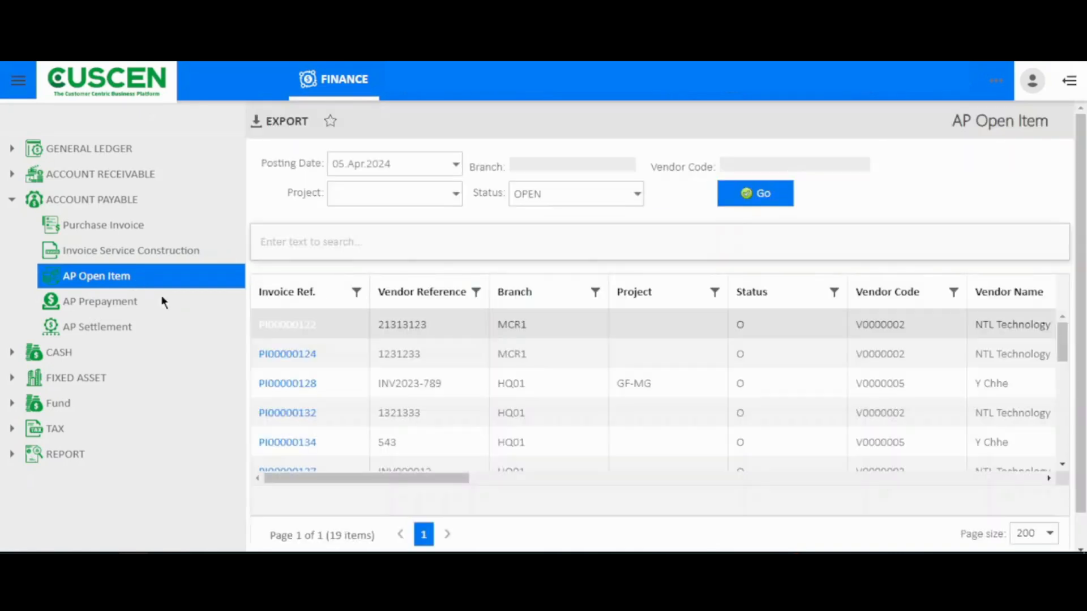
{"action": "left_click_drag", "start_coordinate": [352, 478], "coordinate": [192, 427]}
{"action": "left_click", "coordinate": [639, 196]}
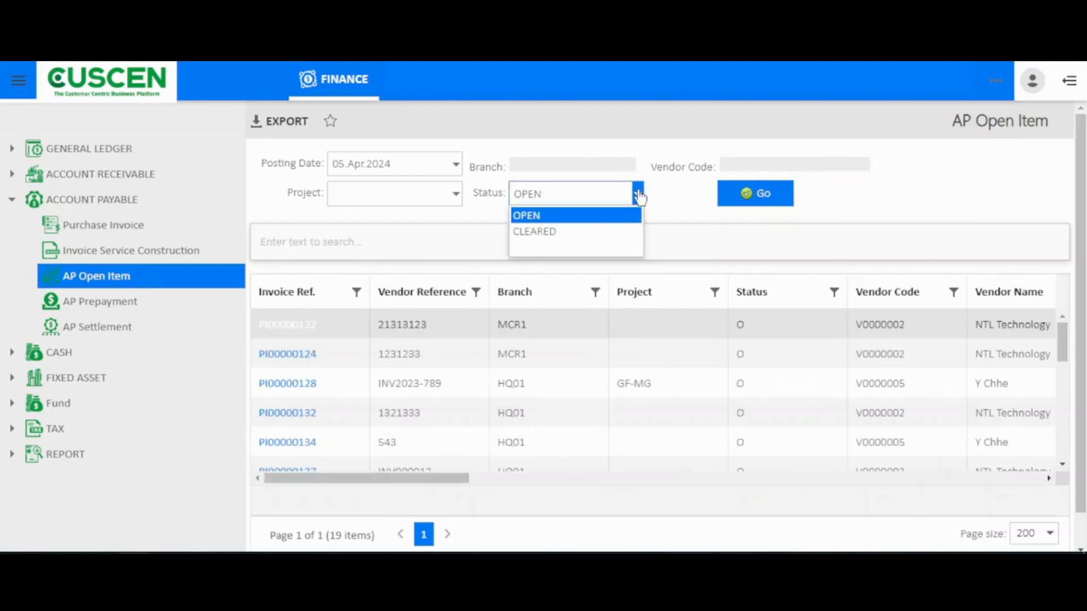
{"action": "left_click", "coordinate": [637, 194]}
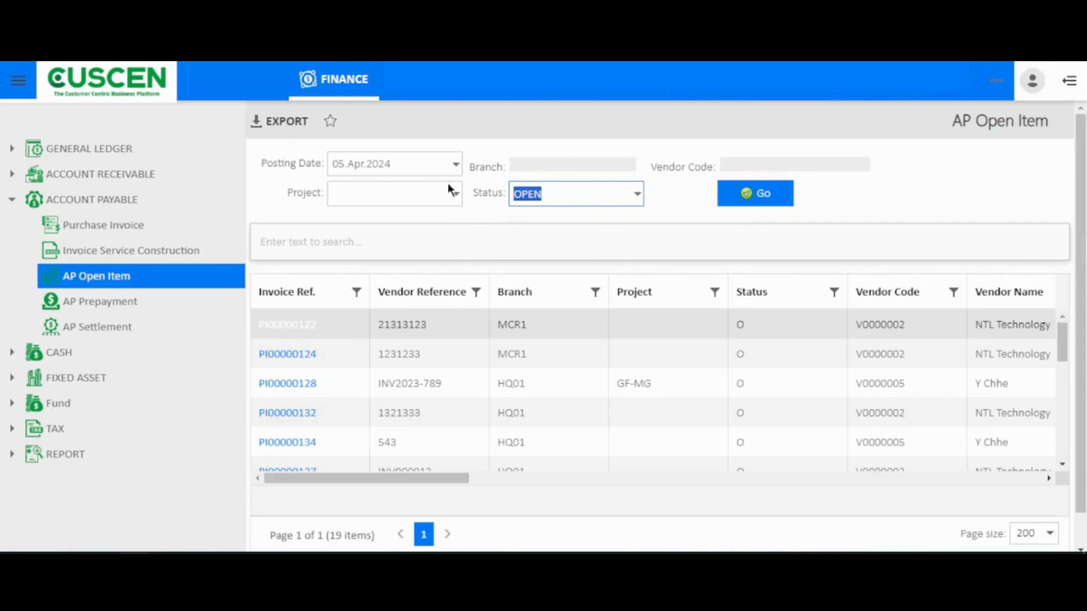
{"action": "left_click", "coordinate": [456, 196]}
{"action": "left_click", "coordinate": [374, 190]}
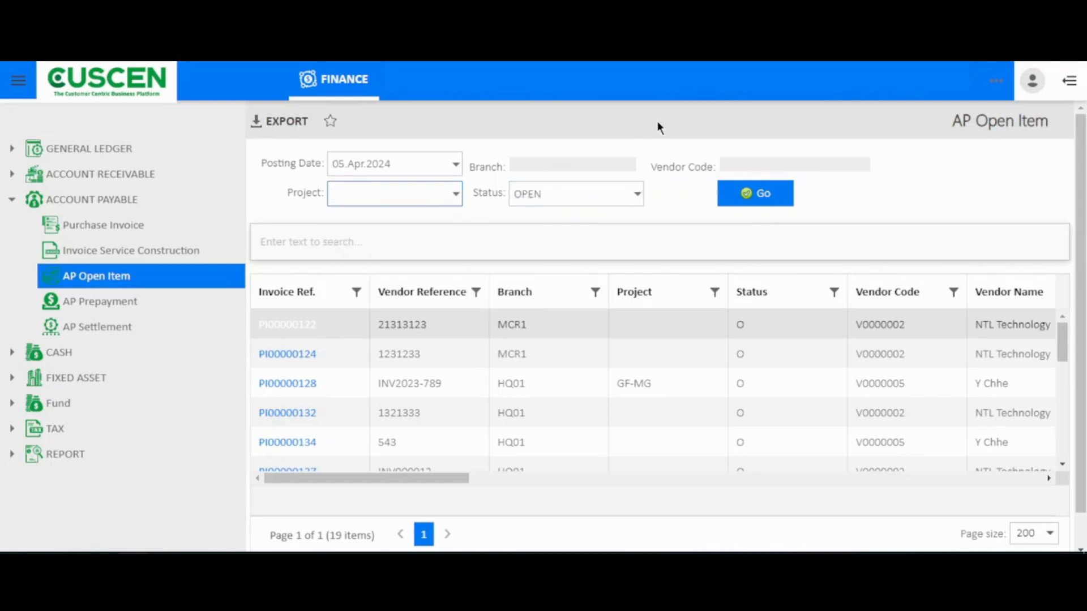
{"action": "left_click", "coordinate": [638, 197]}
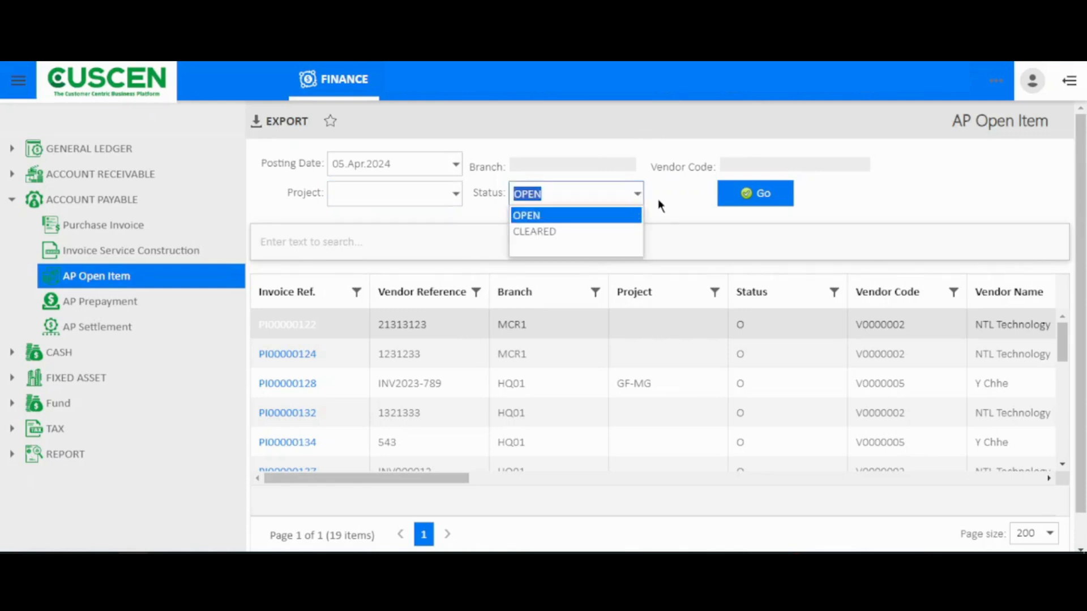
{"action": "left_click", "coordinate": [658, 199]}
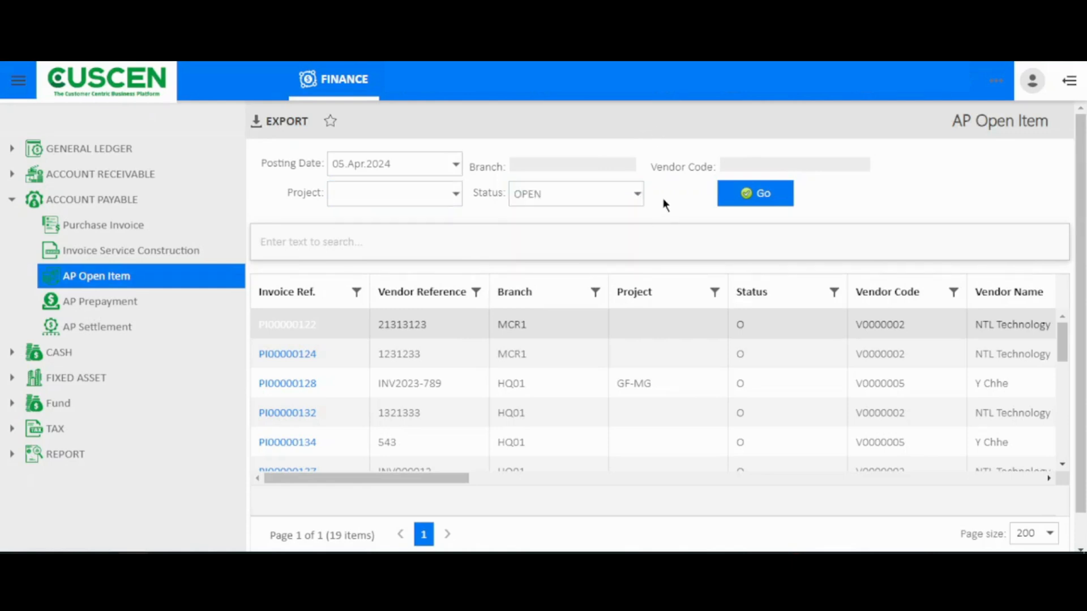
{"action": "left_click", "coordinate": [736, 194]}
Step: Start a new AP prepayment and set its type to Vendor Deposit
{"action": "left_click", "coordinate": [151, 306]}
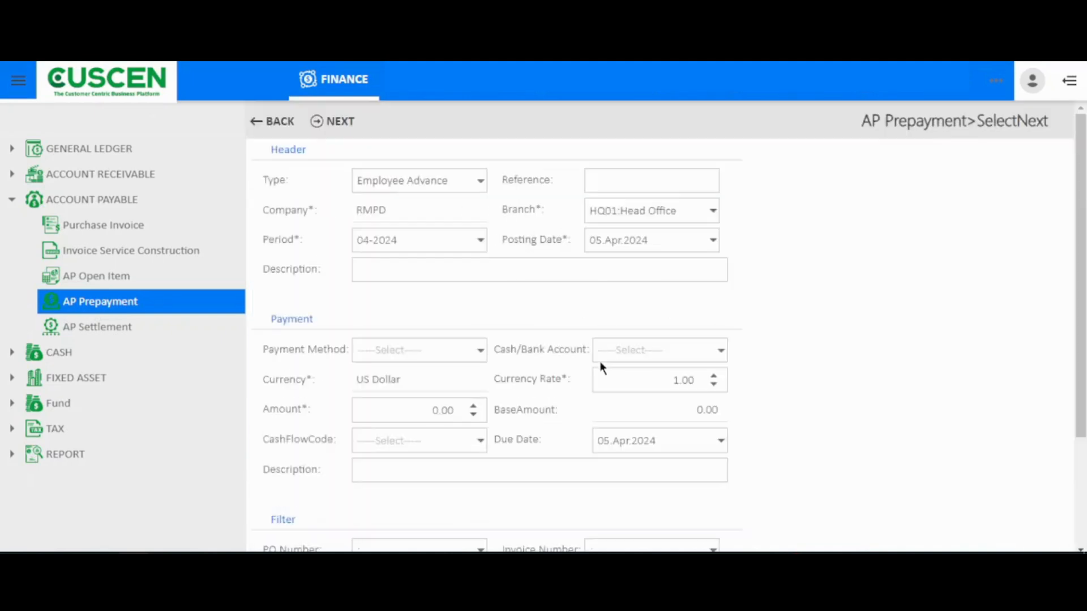
{"action": "left_click", "coordinate": [481, 184]}
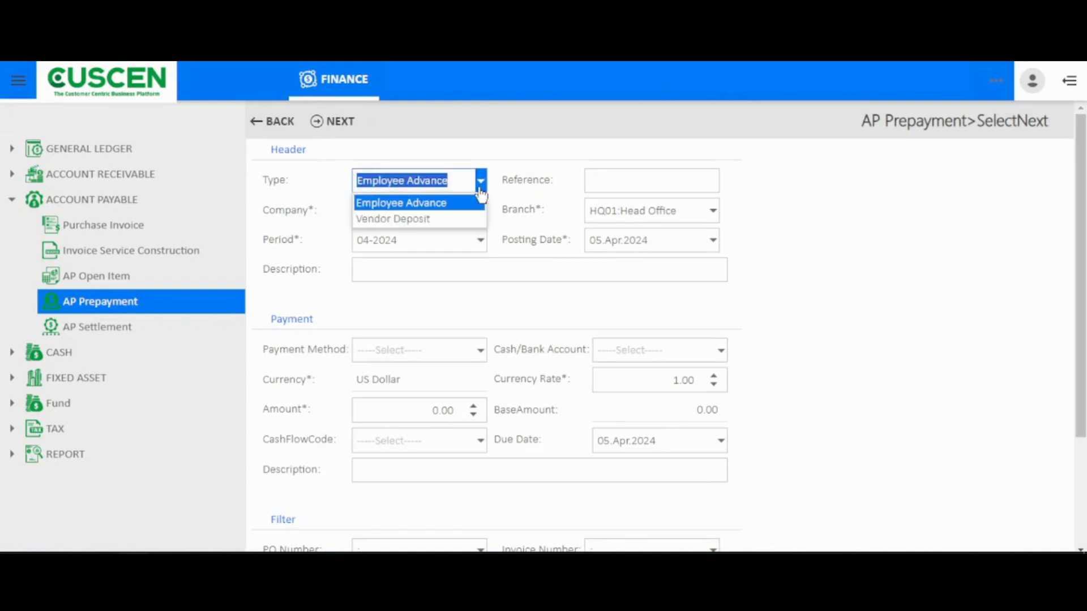
{"action": "left_click", "coordinate": [435, 221]}
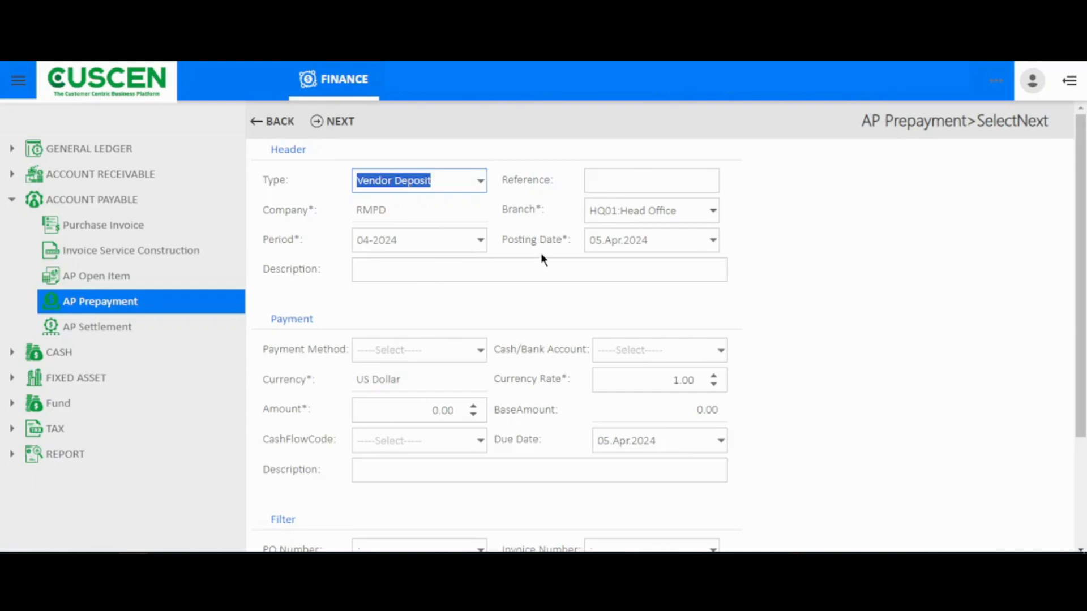
{"action": "left_click", "coordinate": [632, 178]}
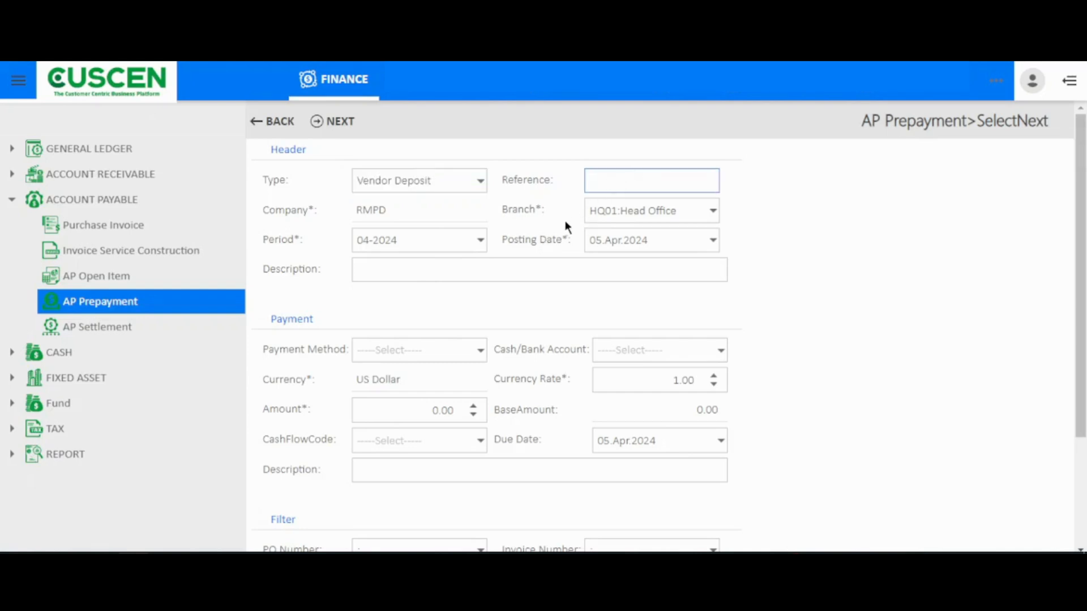
Step: Set the prepayment's payment method to Bank Transfer and its cash/bank account to Bank FTB-3
{"action": "scroll", "coordinate": [442, 340], "scroll_direction": "down", "scroll_amount": 2}
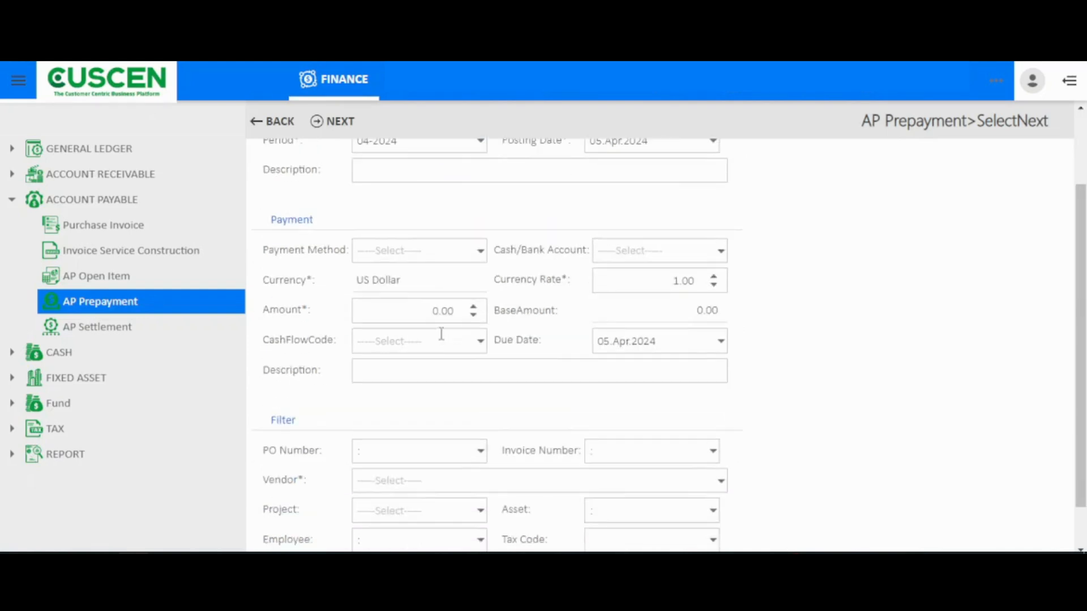
{"action": "left_click", "coordinate": [488, 260]}
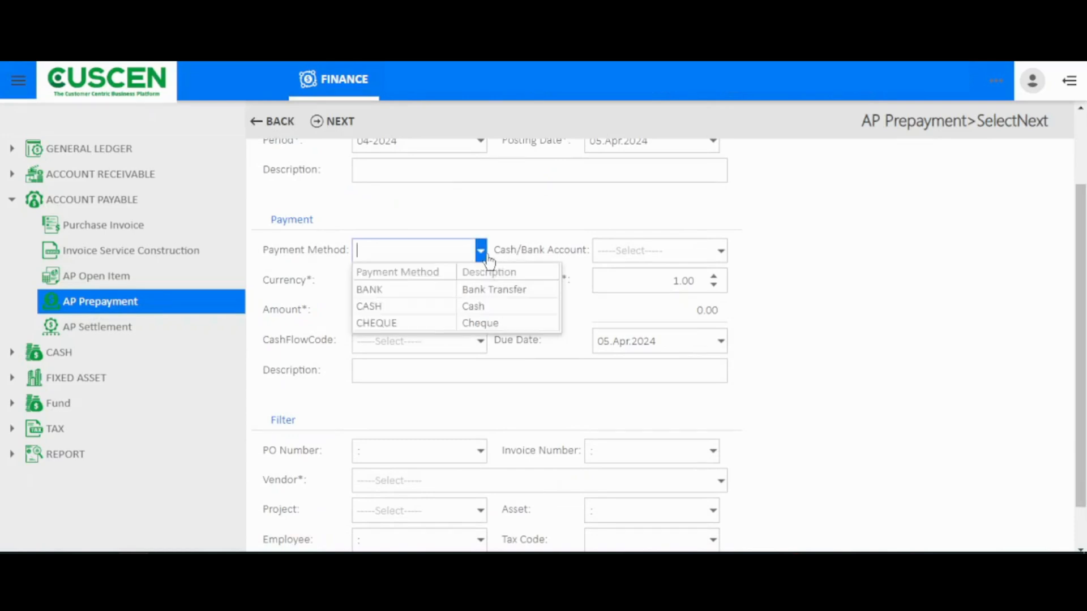
{"action": "left_click", "coordinate": [470, 291]}
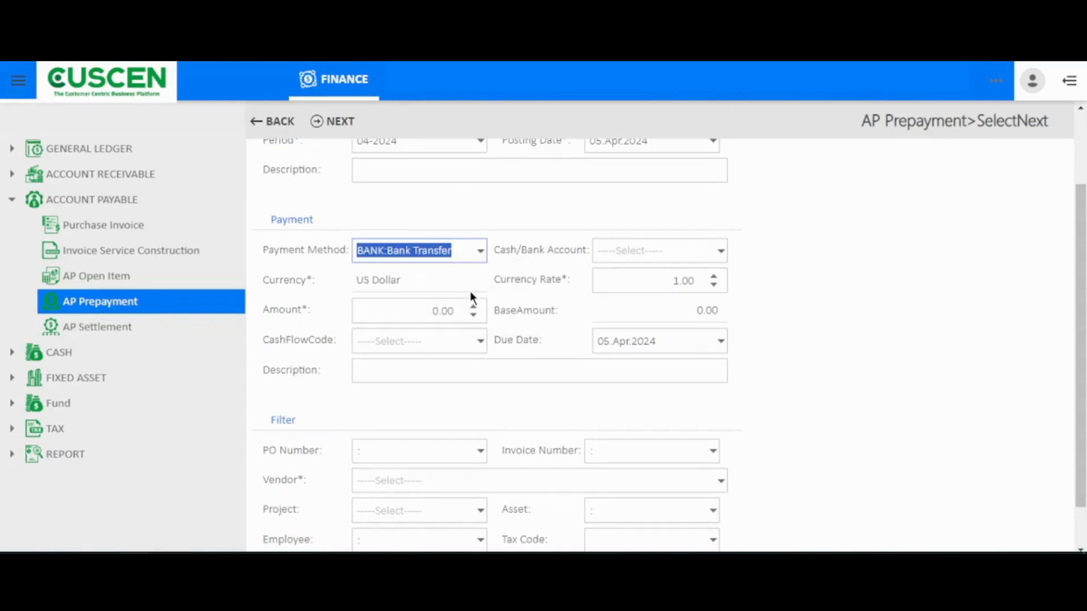
{"action": "left_click", "coordinate": [482, 253]}
{"action": "left_click", "coordinate": [484, 257]}
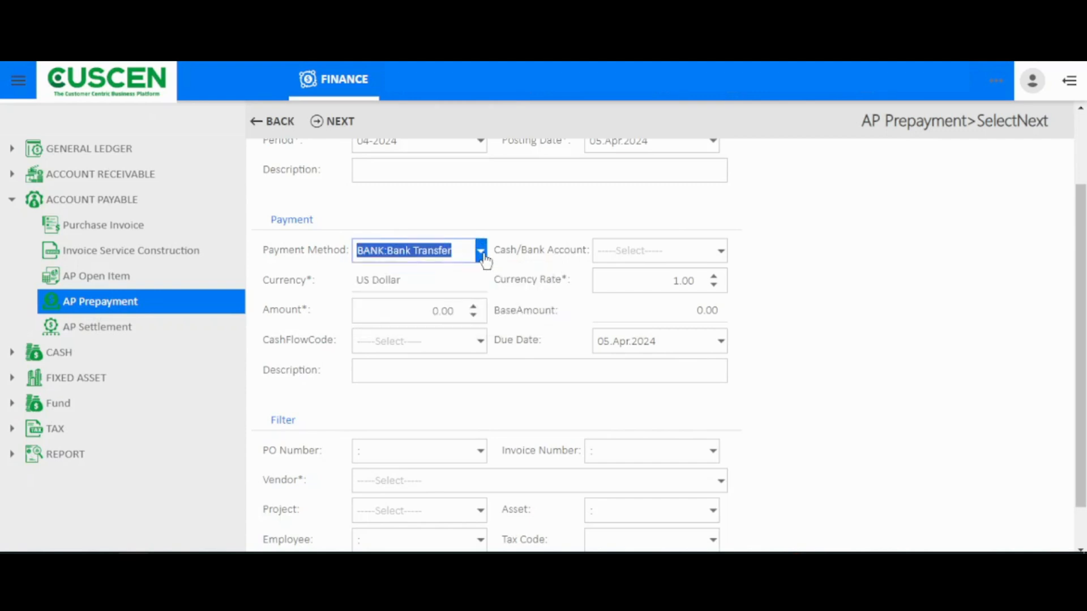
{"action": "left_click", "coordinate": [611, 251]}
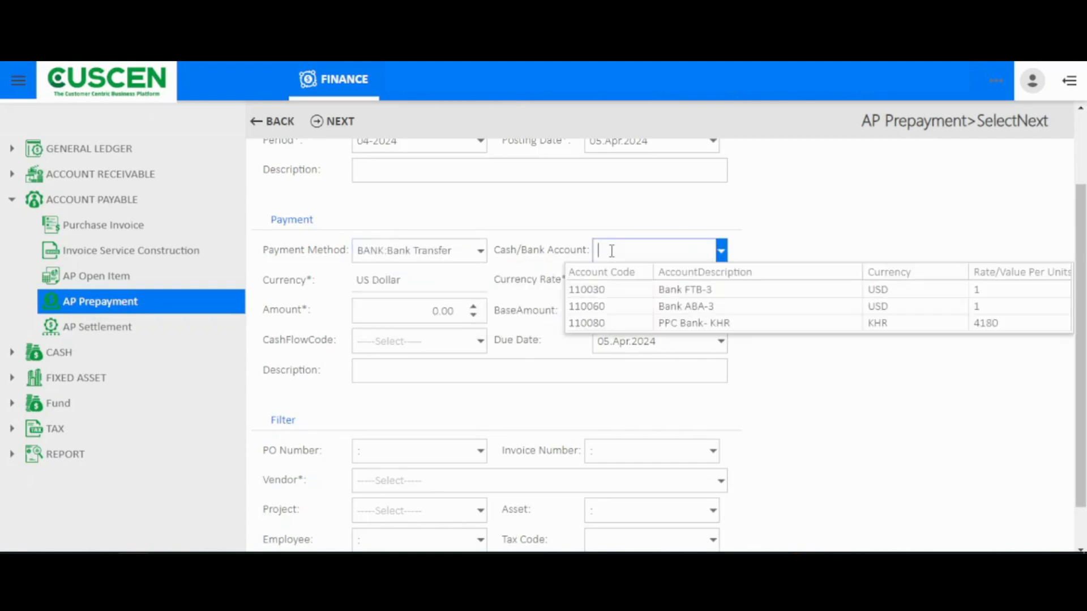
{"action": "left_click", "coordinate": [615, 292]}
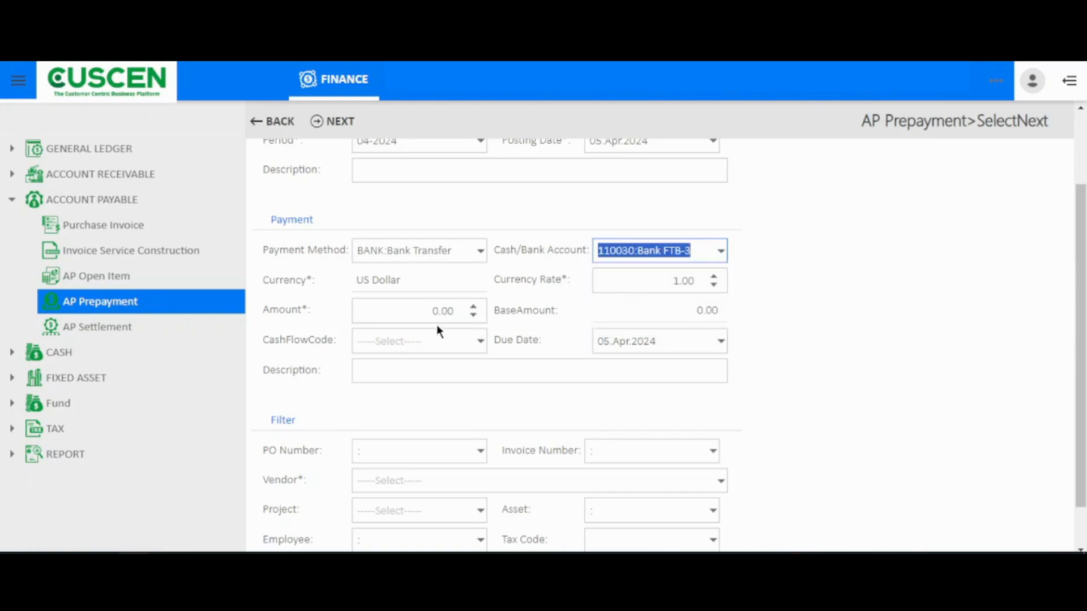
Step: Set the prepayment amount to 10,000.00
{"action": "left_click", "coordinate": [425, 311]}
{"action": "type", "text": "10000"}
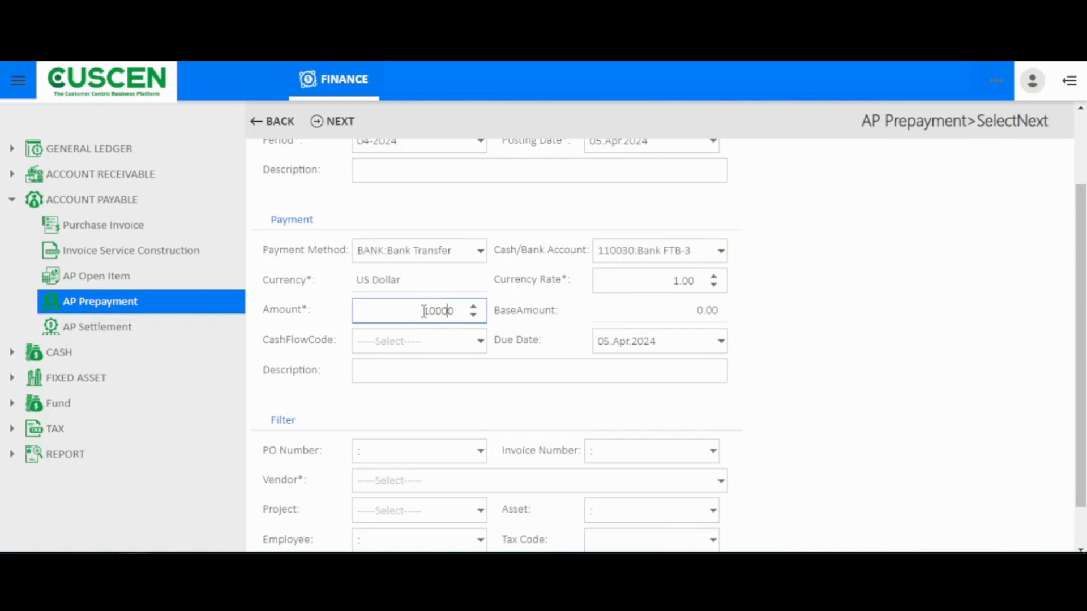
{"action": "left_click", "coordinate": [512, 300]}
Step: Select Diy Mart as the prepayment's vendor and proceed to the prepayment creation page
{"action": "scroll", "coordinate": [462, 390], "scroll_direction": "down", "scroll_amount": 2}
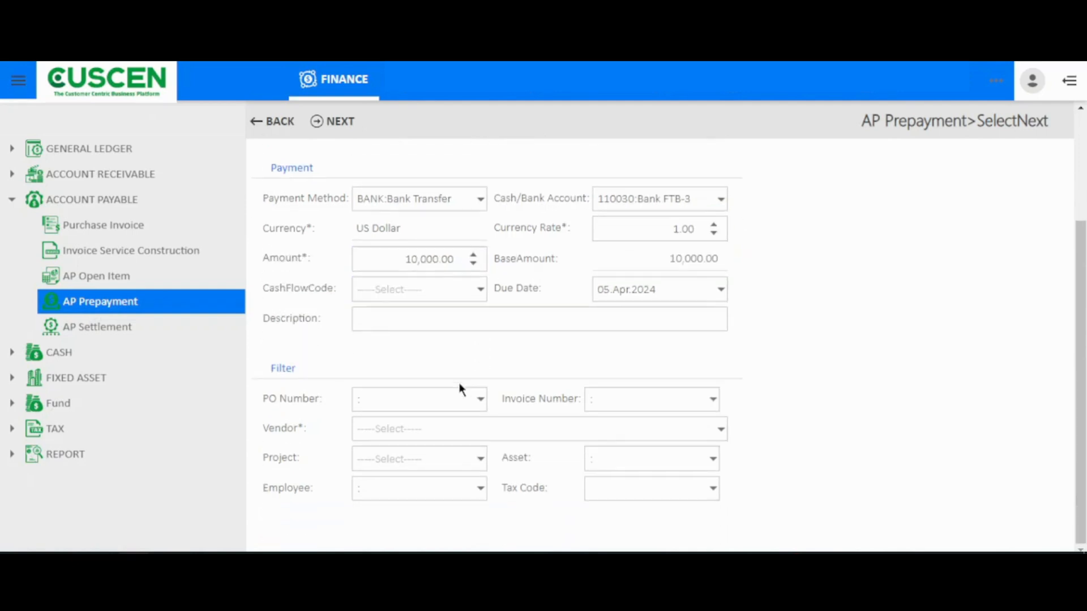
{"action": "left_click", "coordinate": [454, 425]}
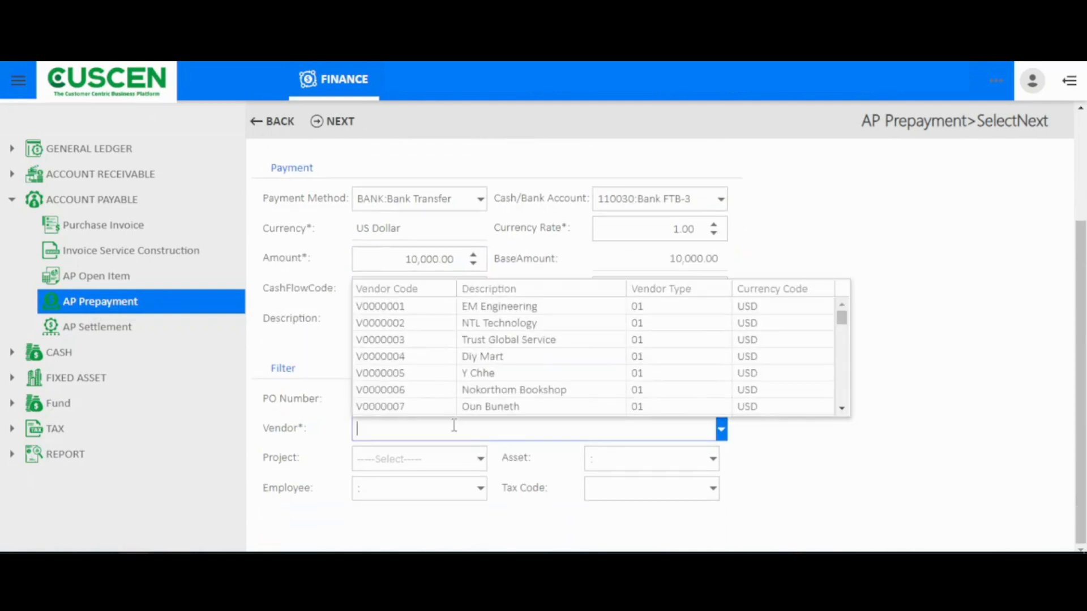
{"action": "left_click", "coordinate": [470, 356]}
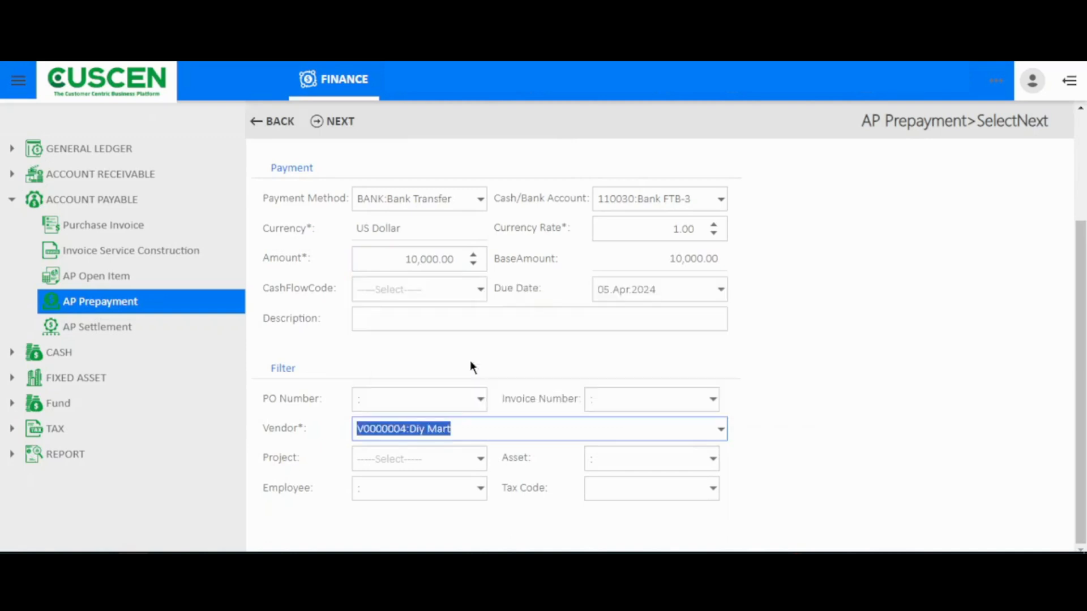
{"action": "scroll", "coordinate": [471, 366], "scroll_direction": "up", "scroll_amount": 5}
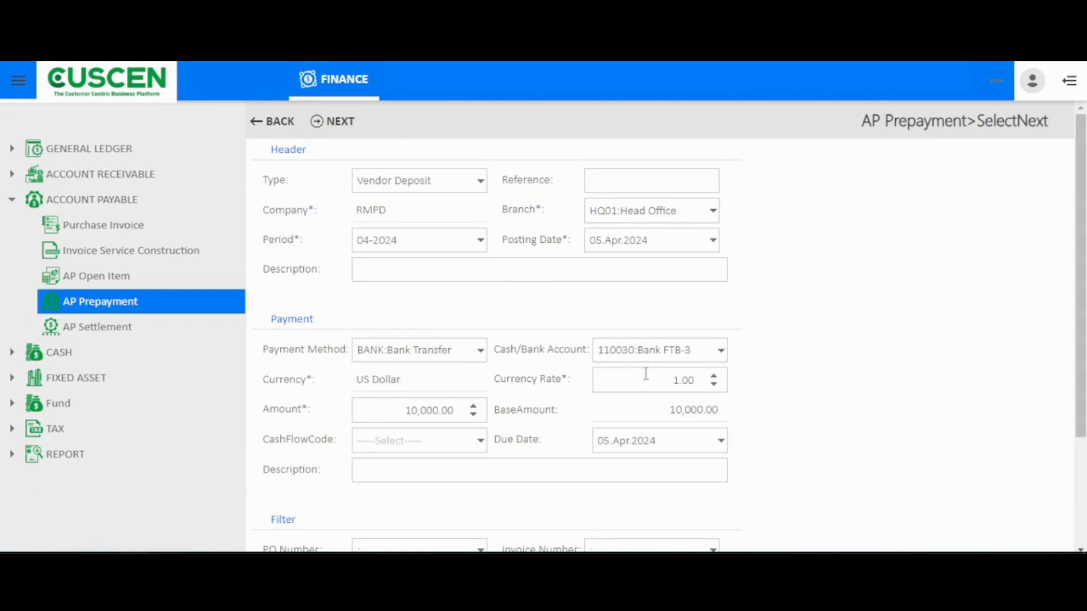
{"action": "left_click", "coordinate": [338, 127]}
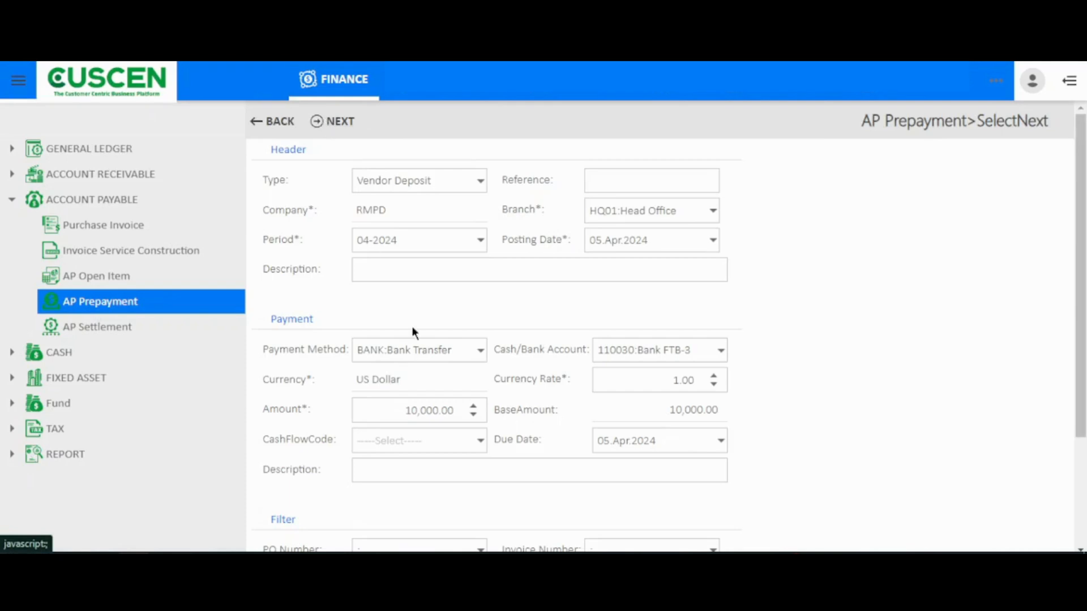
Step: Check the prepayment's application line and attachment list, and save the prepayment
{"action": "scroll", "coordinate": [413, 329], "scroll_direction": "down", "scroll_amount": 2}
{"action": "scroll", "coordinate": [413, 333], "scroll_direction": "down", "scroll_amount": 1}
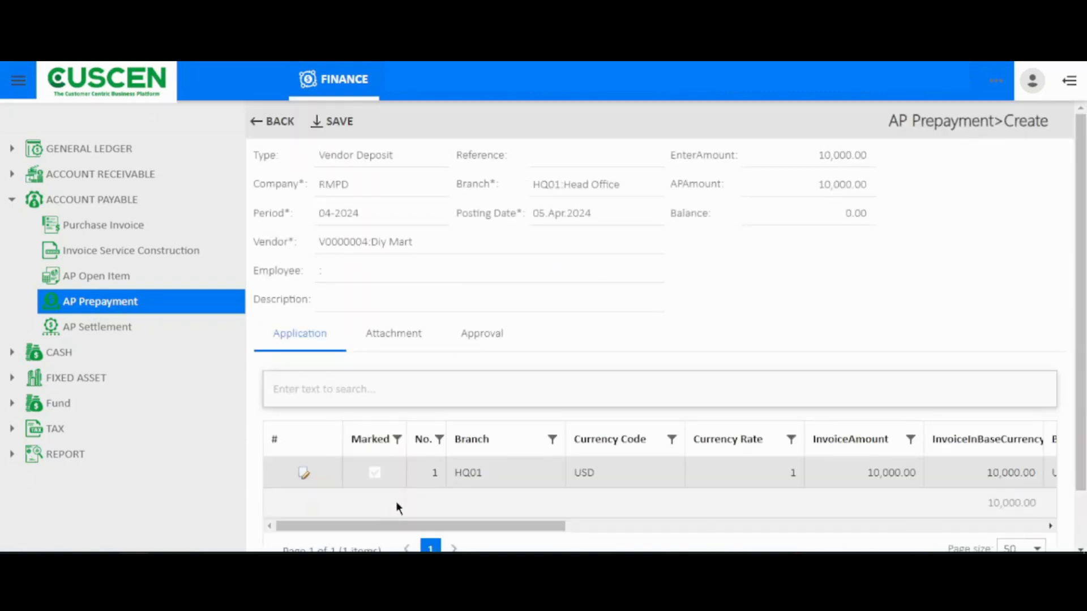
{"action": "left_click_drag", "start_coordinate": [393, 528], "coordinate": [409, 528]}
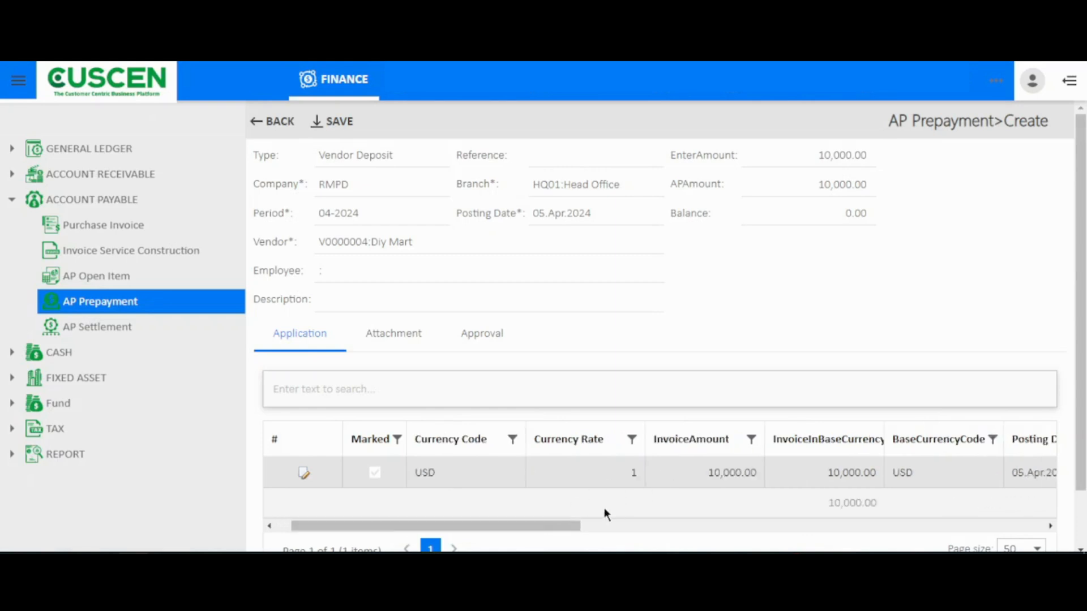
{"action": "left_click_drag", "start_coordinate": [553, 527], "coordinate": [366, 486]}
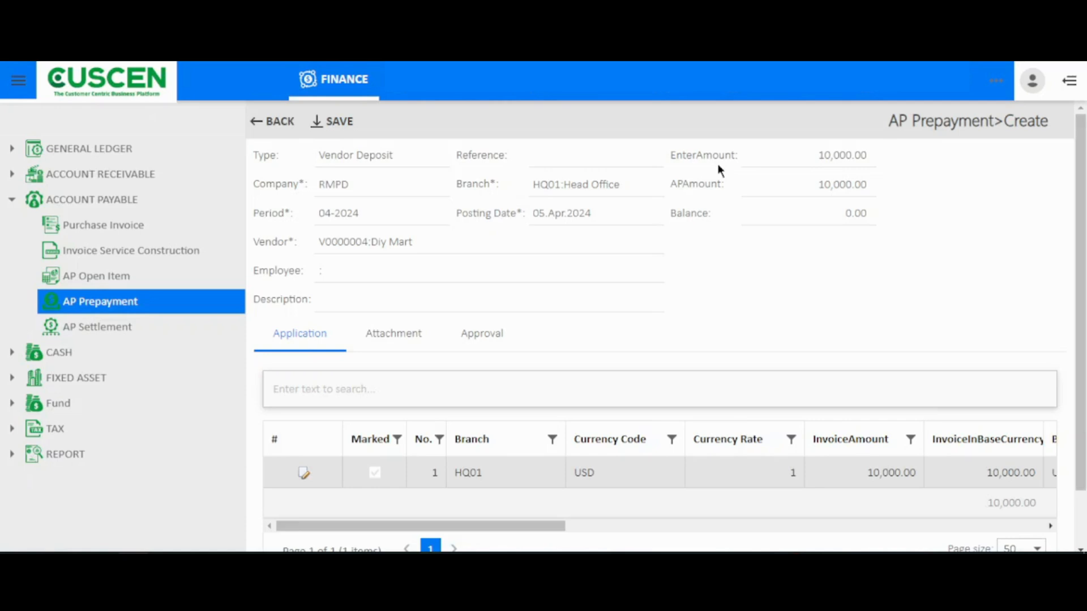
{"action": "left_click", "coordinate": [394, 352]}
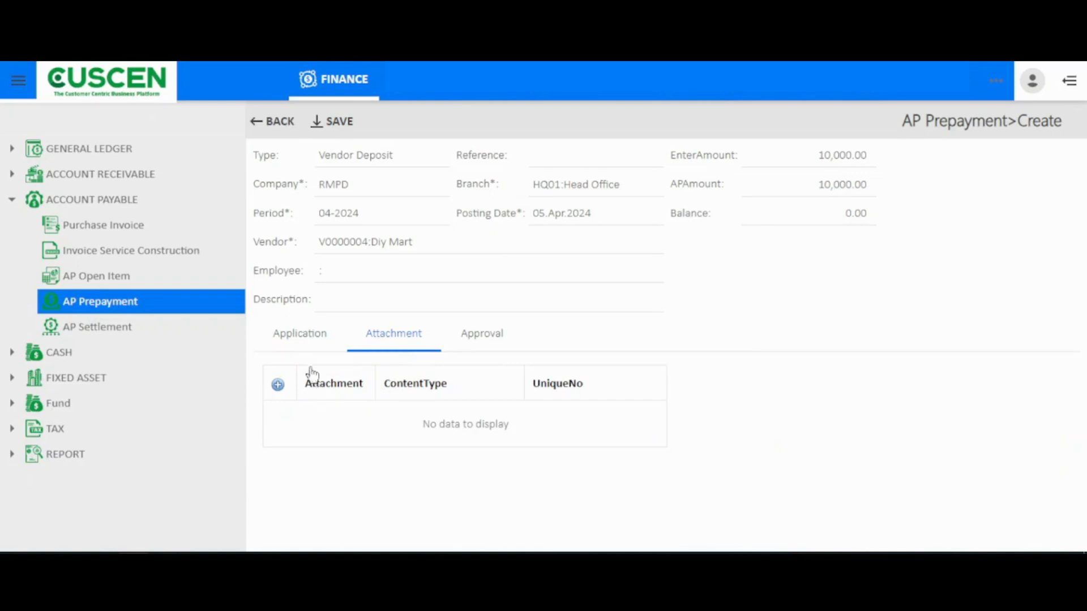
{"action": "left_click", "coordinate": [306, 350]}
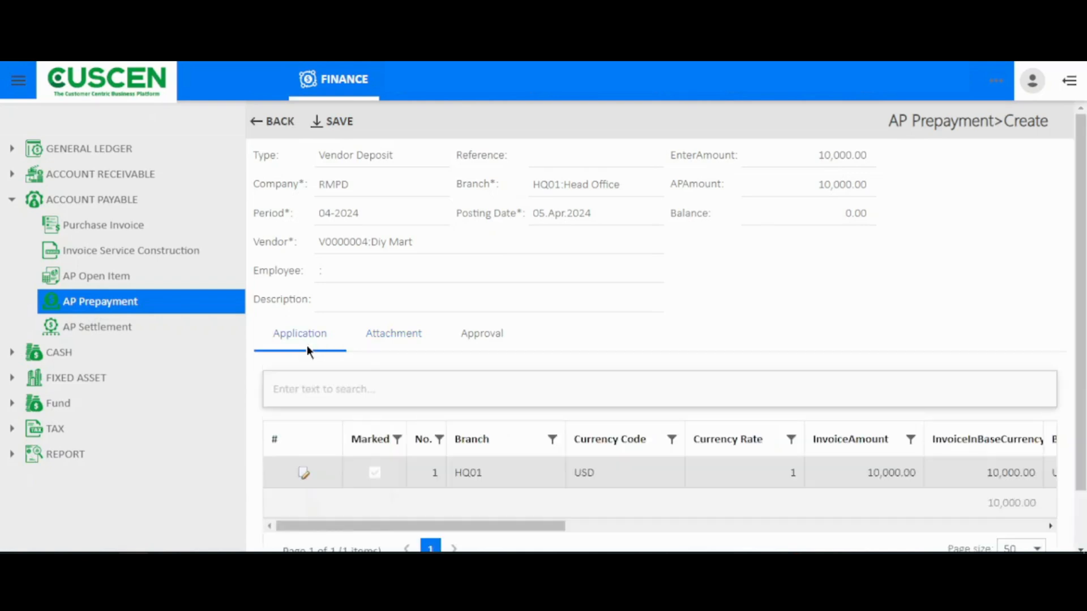
{"action": "left_click", "coordinate": [337, 124]}
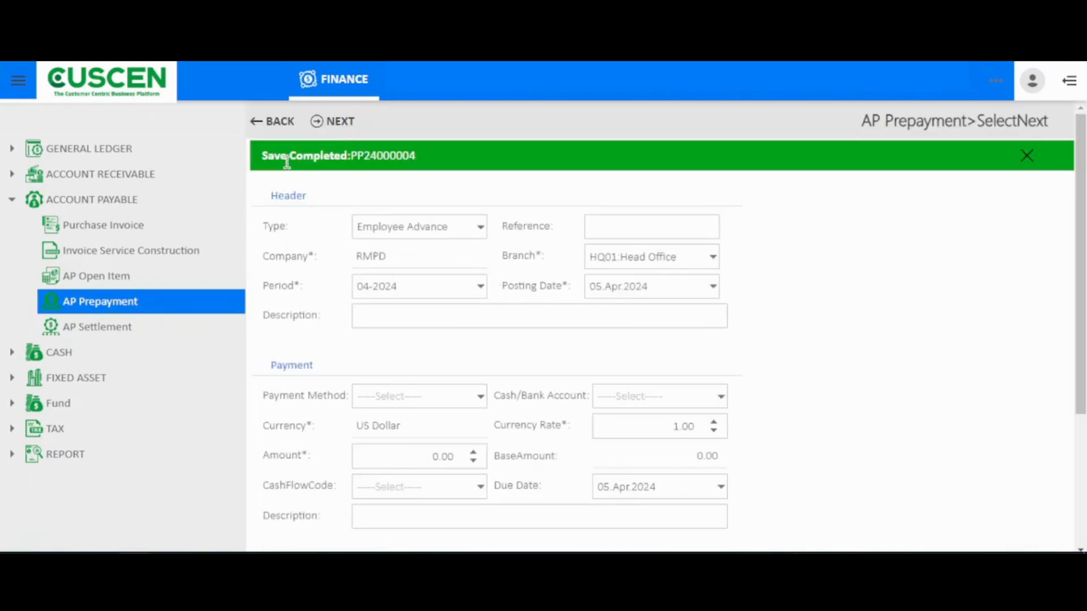
Step: Open the newly saved prepayment, check its status, and request the document with confirmation
{"action": "left_click", "coordinate": [376, 159]}
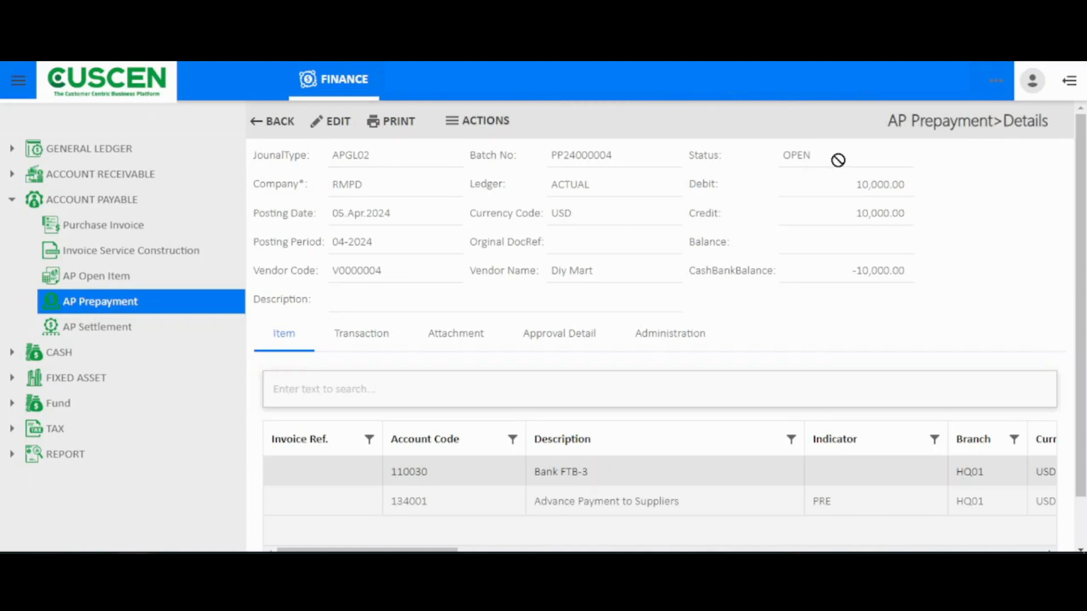
{"action": "left_click_drag", "start_coordinate": [822, 158], "coordinate": [775, 158]}
{"action": "left_click", "coordinate": [484, 136]}
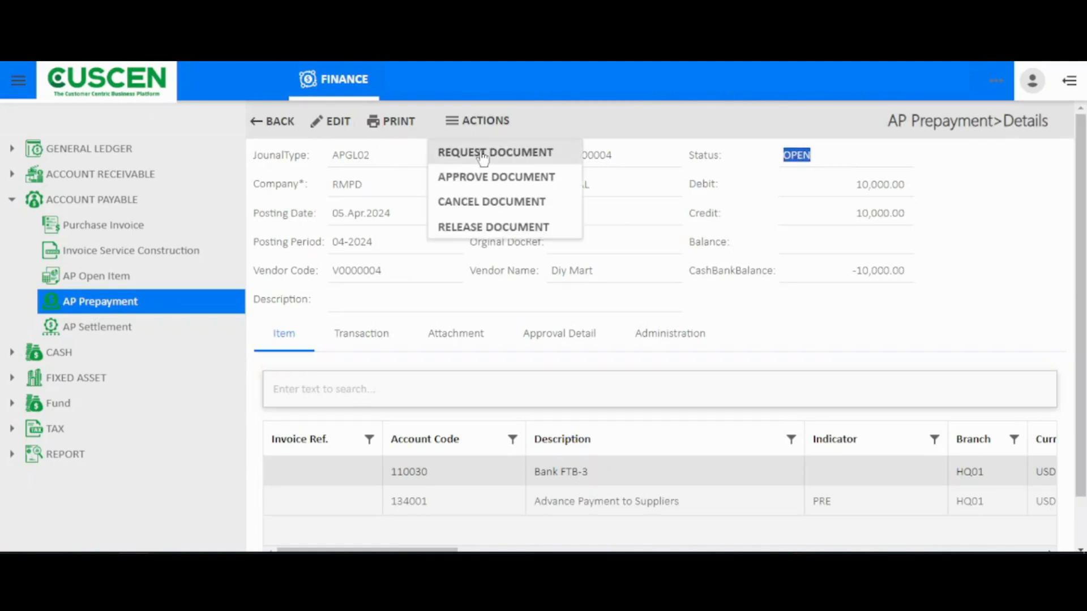
{"action": "left_click", "coordinate": [483, 154]}
{"action": "left_click", "coordinate": [788, 206]}
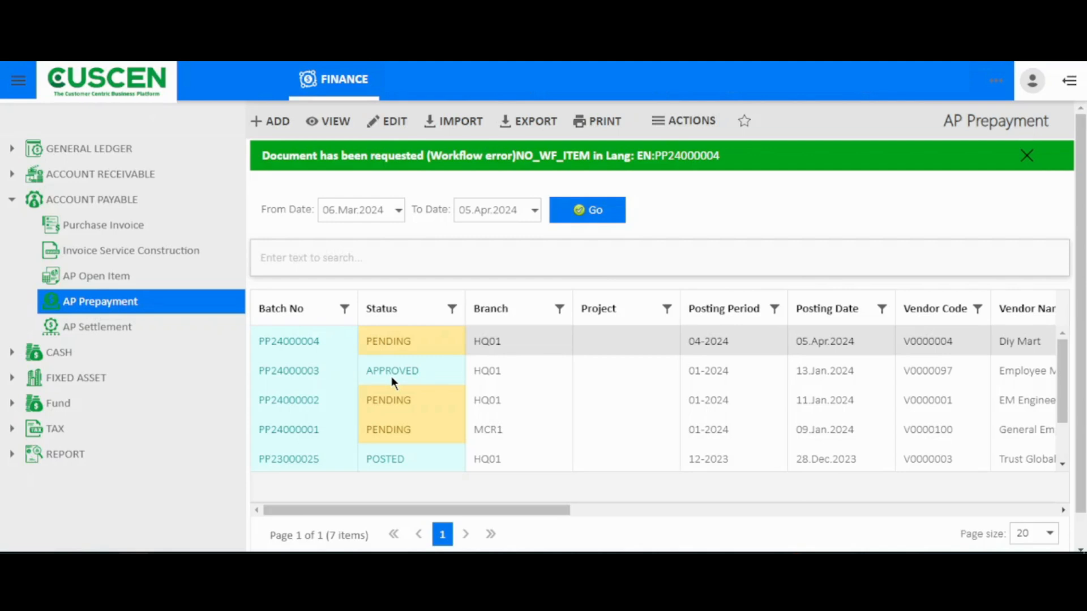
Step: Reopen the requested prepayment, check its status, and approve the document with confirmation
{"action": "left_click", "coordinate": [673, 158]}
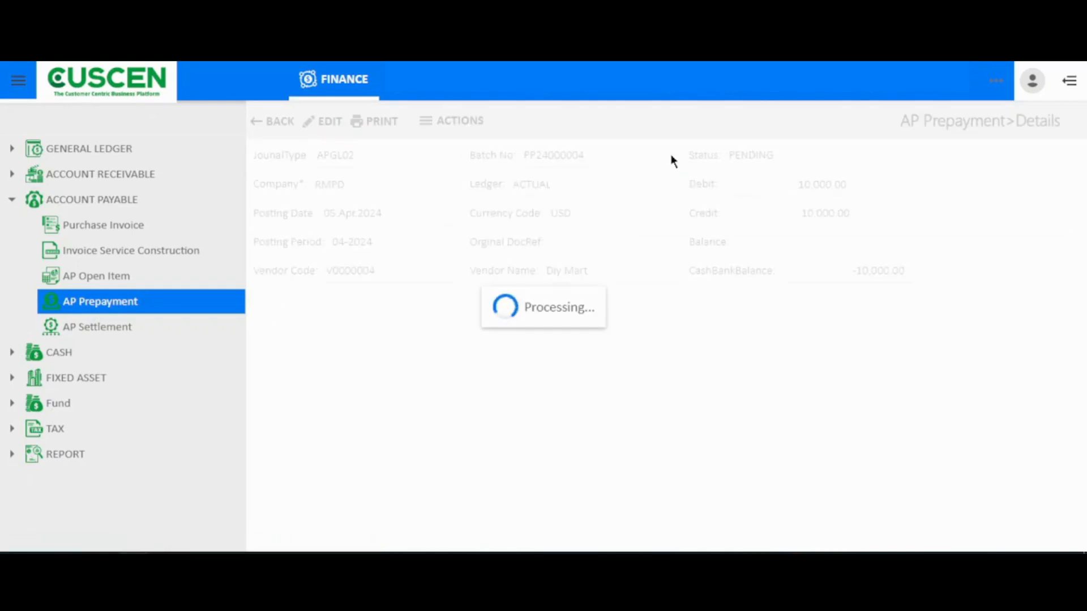
{"action": "left_click_drag", "start_coordinate": [829, 155], "coordinate": [775, 163]}
{"action": "left_click", "coordinate": [465, 120]}
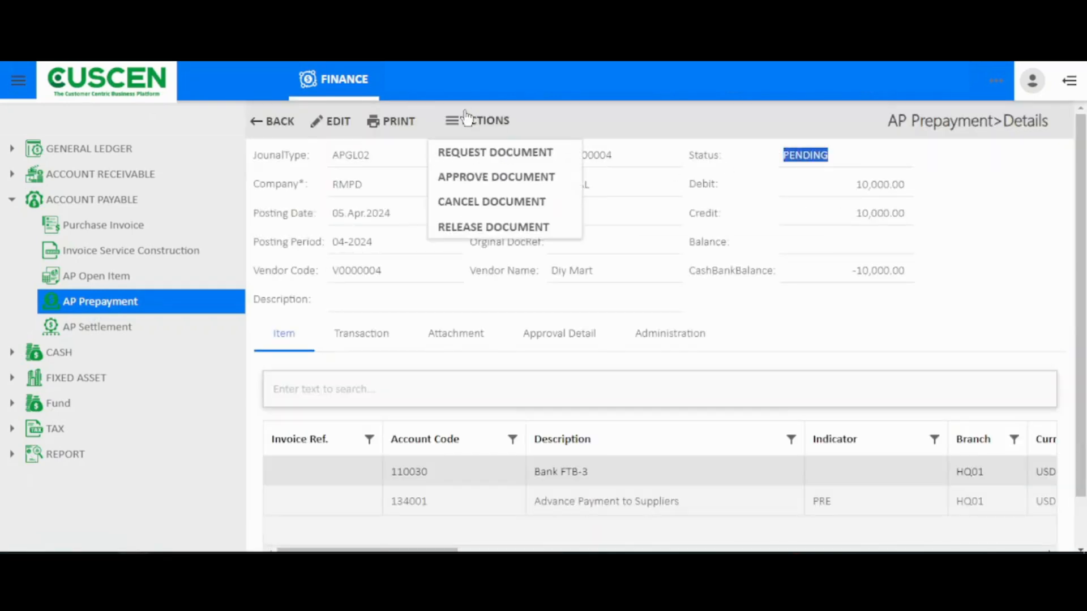
{"action": "left_click", "coordinate": [489, 178]}
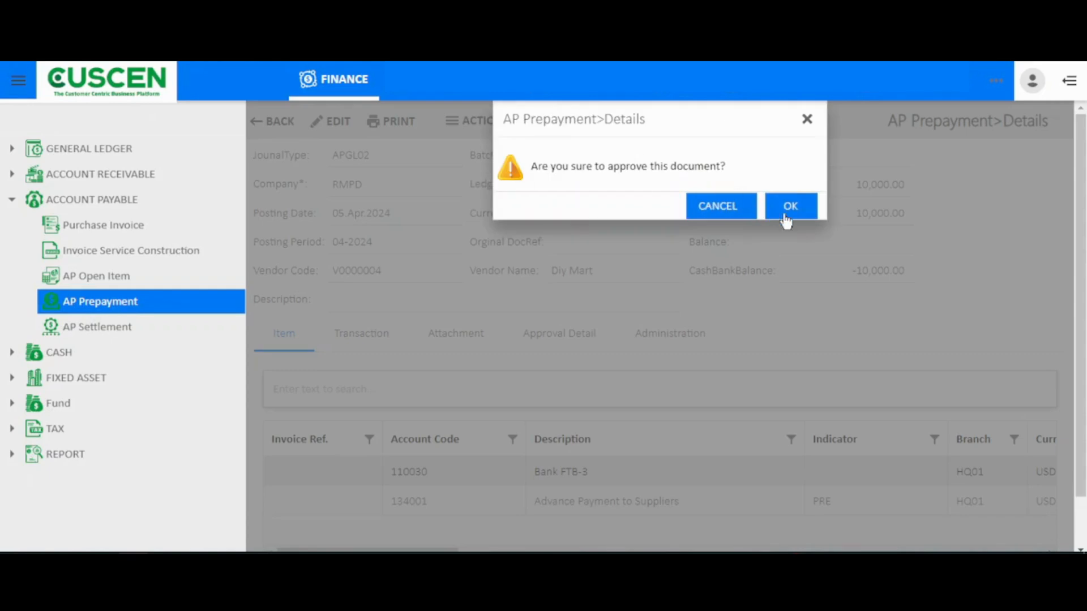
{"action": "left_click", "coordinate": [787, 218]}
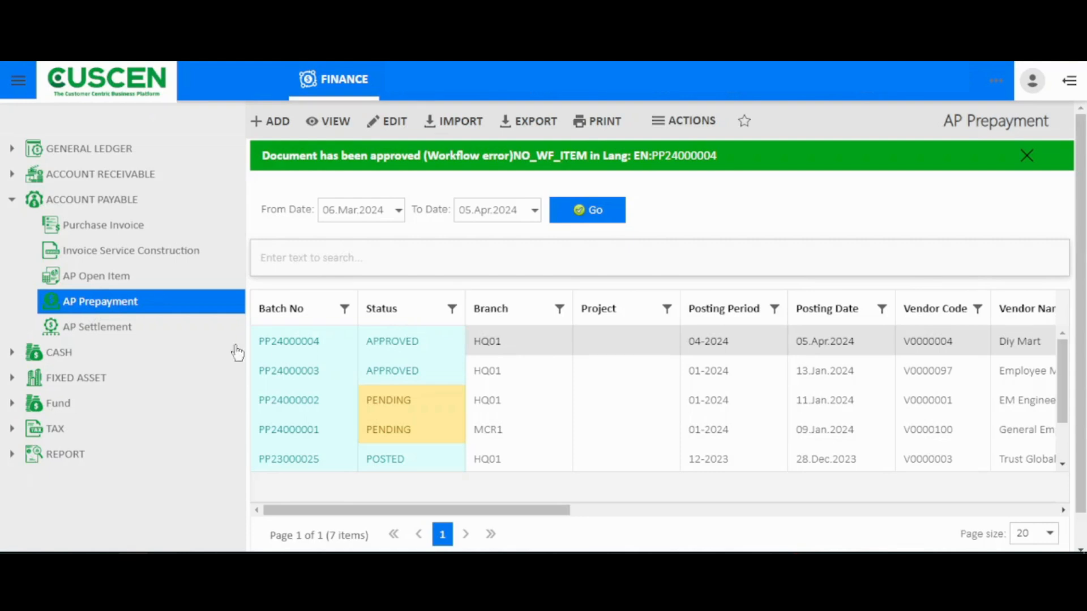
Step: Start a new AP settlement and set its type to Settlement
{"action": "left_click", "coordinate": [146, 328]}
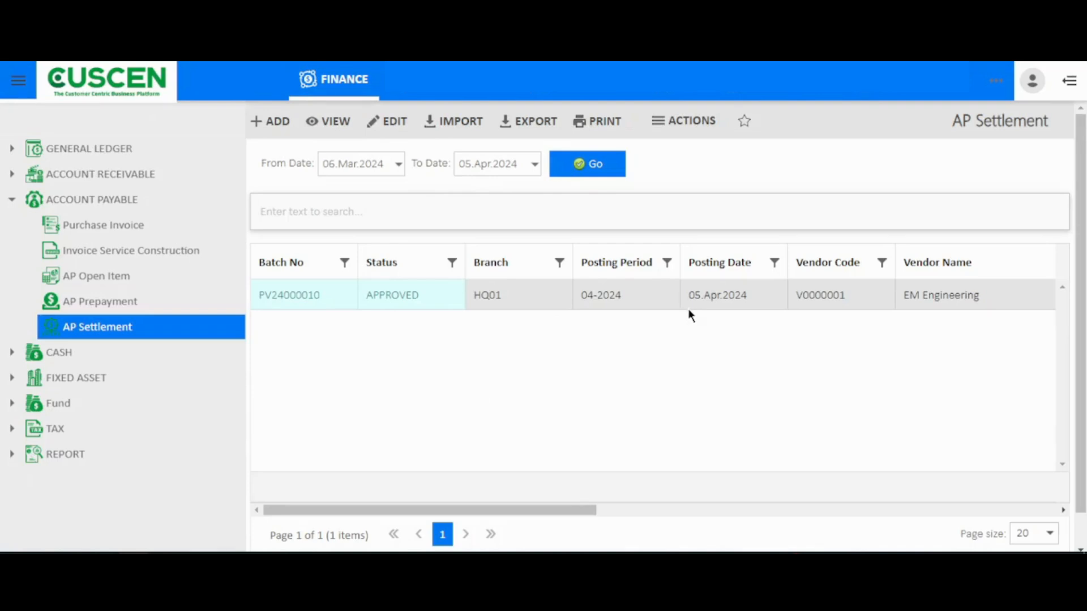
{"action": "left_click", "coordinate": [277, 123]}
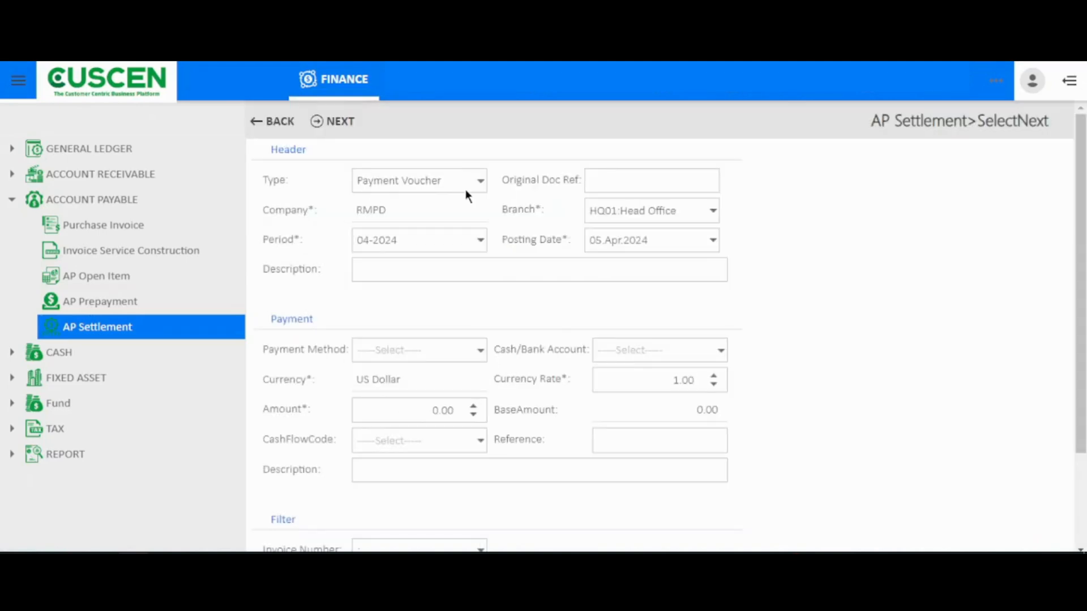
{"action": "left_click", "coordinate": [470, 187]}
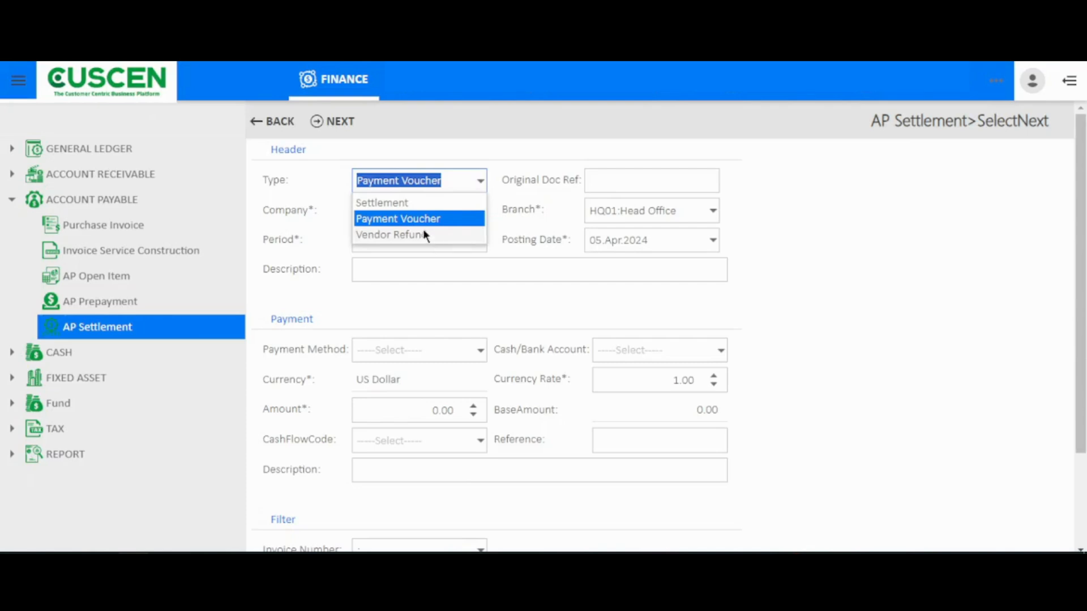
{"action": "left_click", "coordinate": [410, 204]}
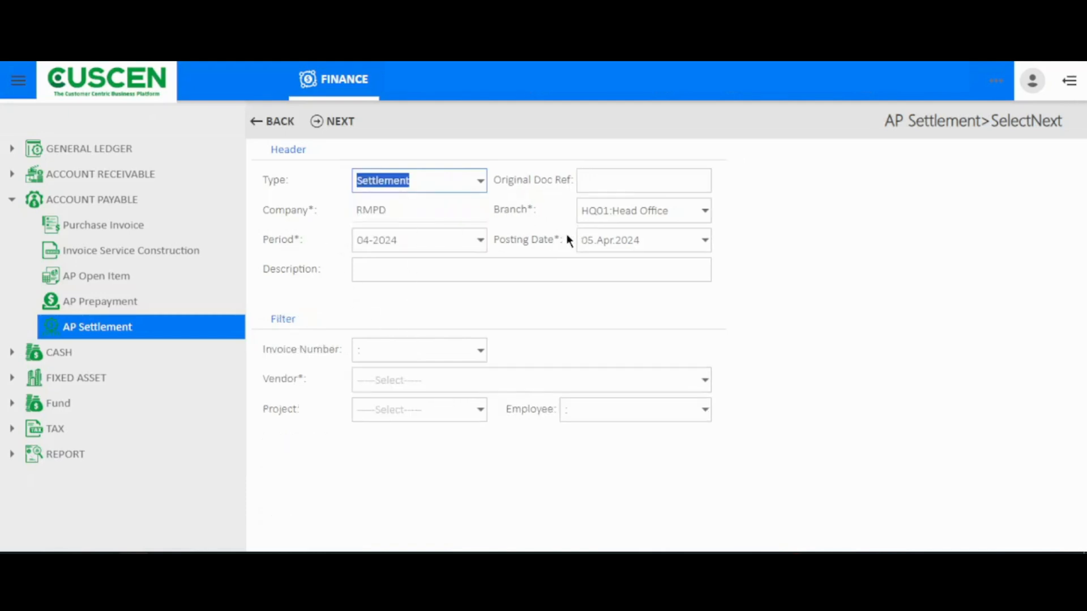
Step: Select NTL Technology as the settlement's vendor and proceed to the settlement creation page
{"action": "left_click", "coordinate": [500, 380]}
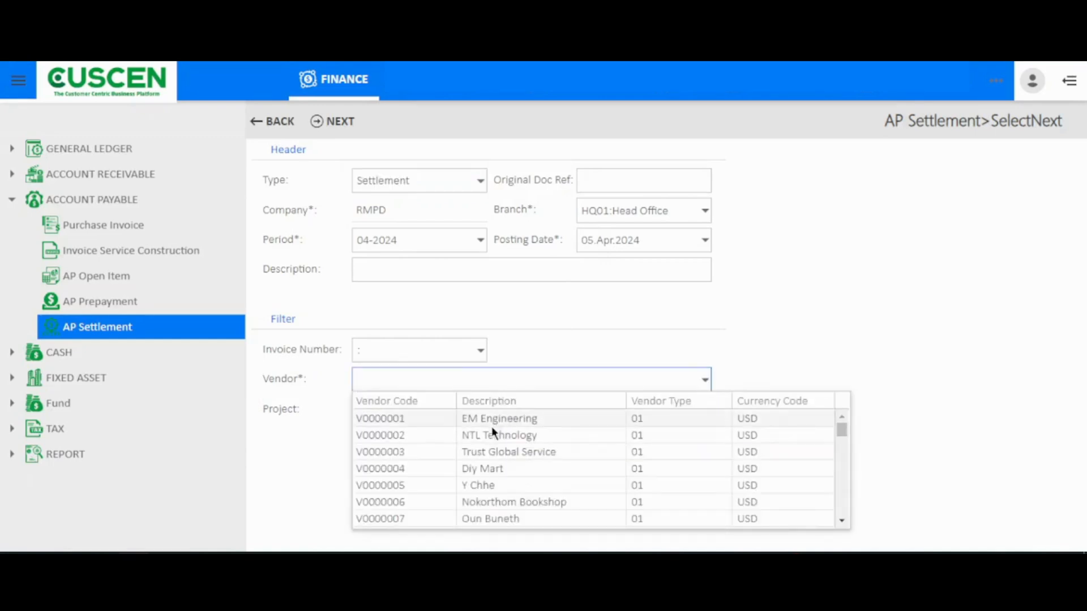
{"action": "left_click", "coordinate": [493, 442]}
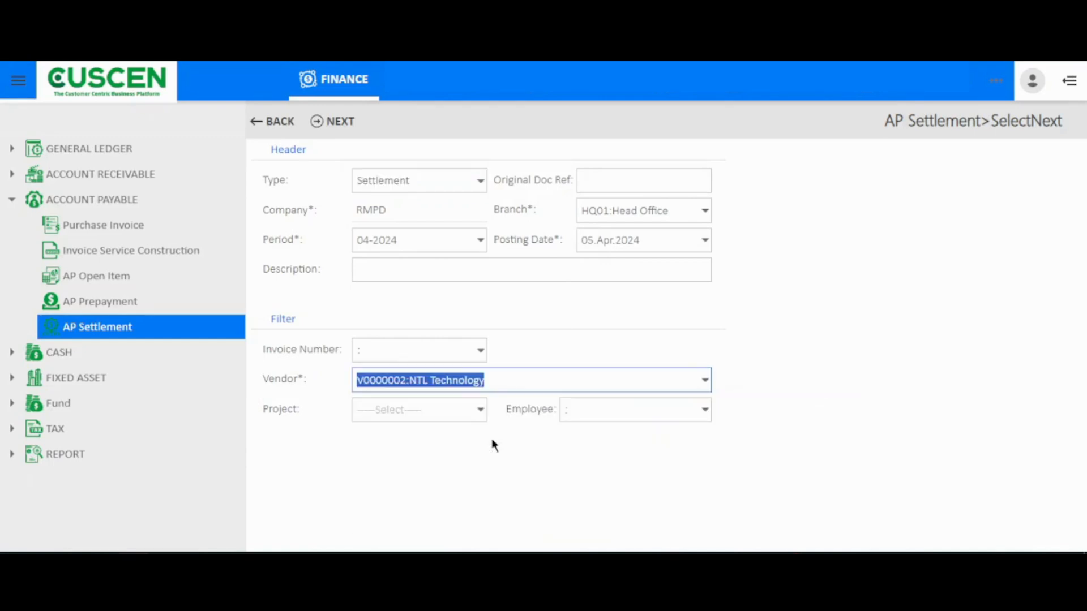
{"action": "left_click", "coordinate": [337, 126]}
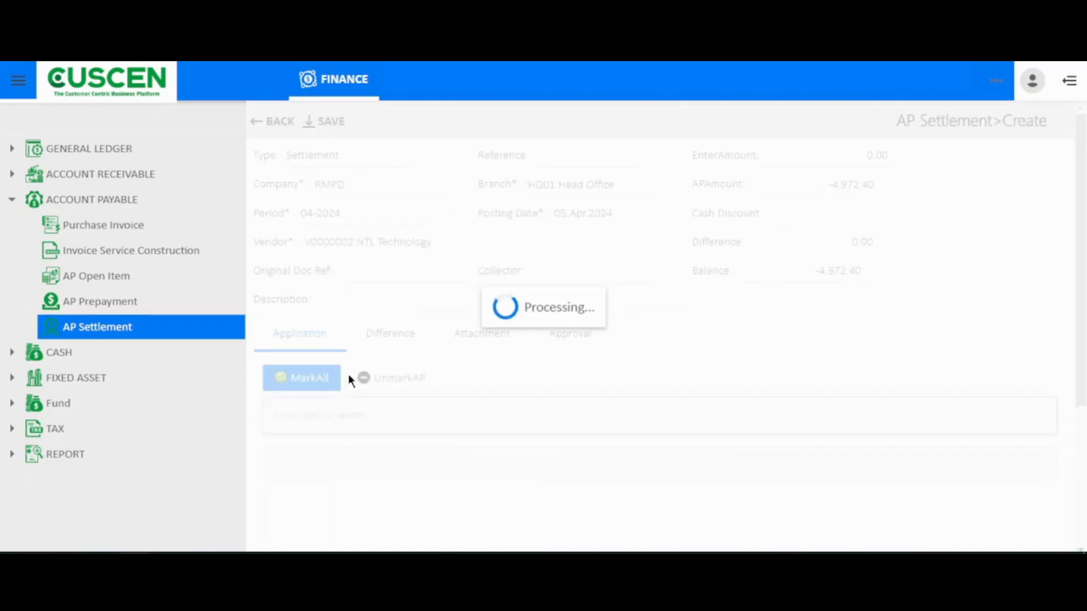
Step: Check the settlement's balance and AP amount, and add a difference line with account code 100010, Cash on Hand
{"action": "left_click", "coordinate": [402, 343]}
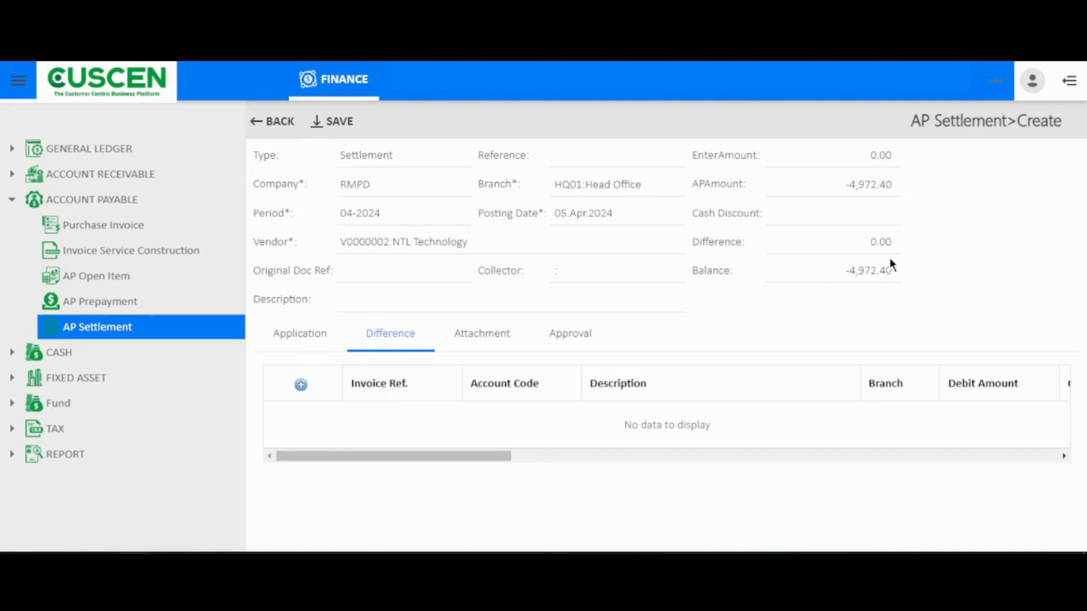
{"action": "left_click_drag", "start_coordinate": [892, 266], "coordinate": [838, 269]}
{"action": "left_click_drag", "start_coordinate": [841, 184], "coordinate": [902, 188]}
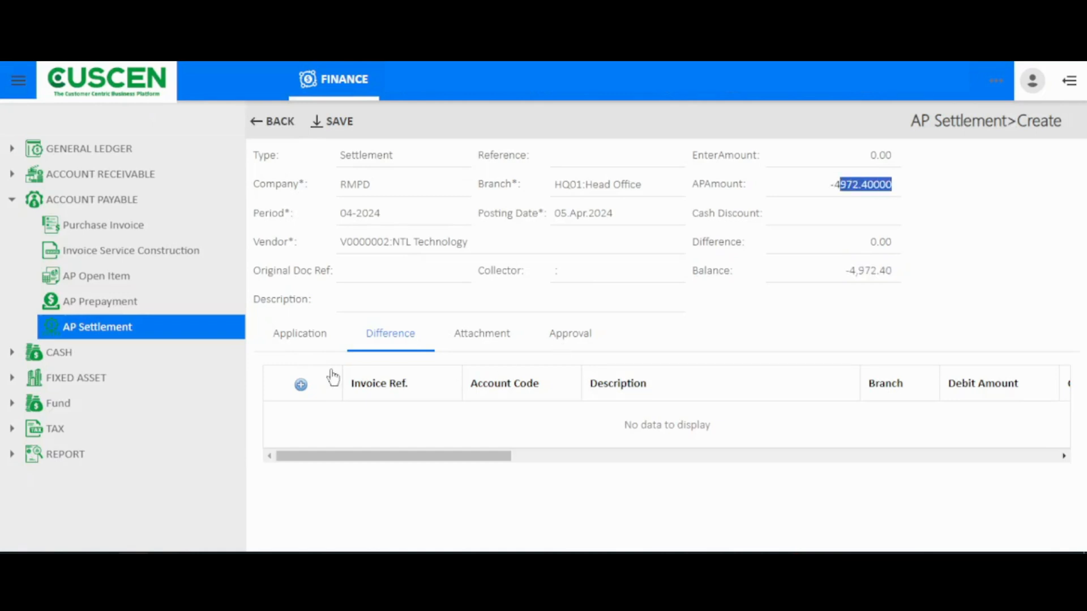
{"action": "left_click", "coordinate": [301, 387]}
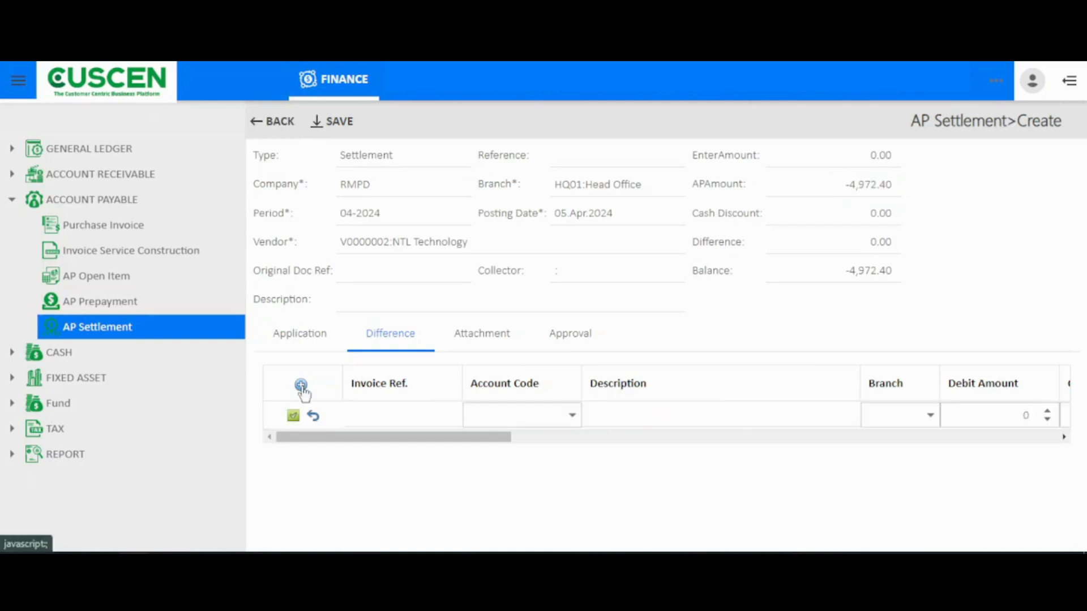
{"action": "left_click", "coordinate": [532, 414]}
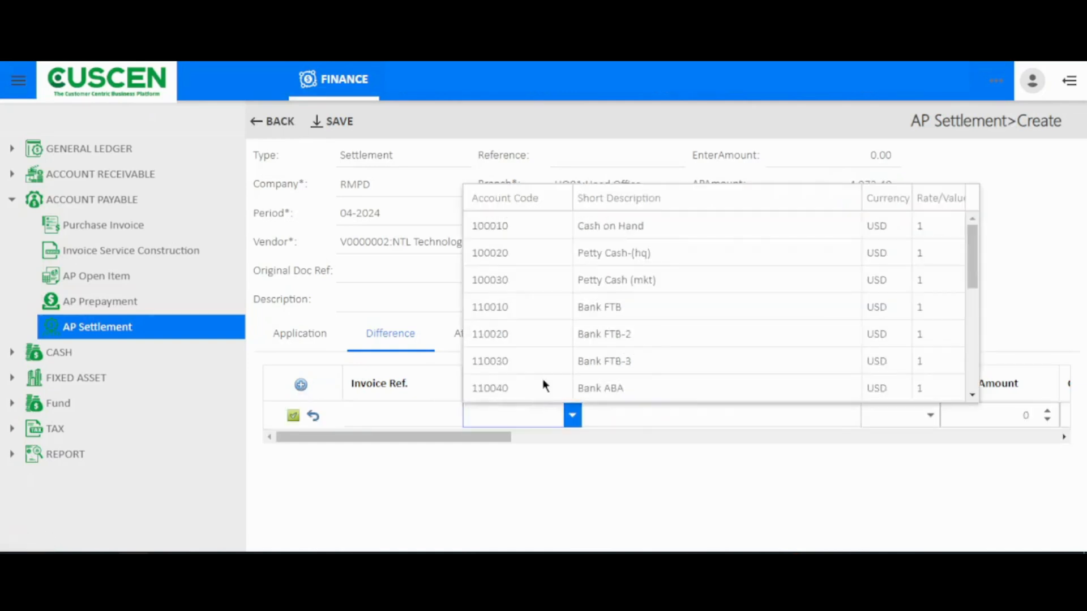
{"action": "left_click", "coordinate": [565, 229]}
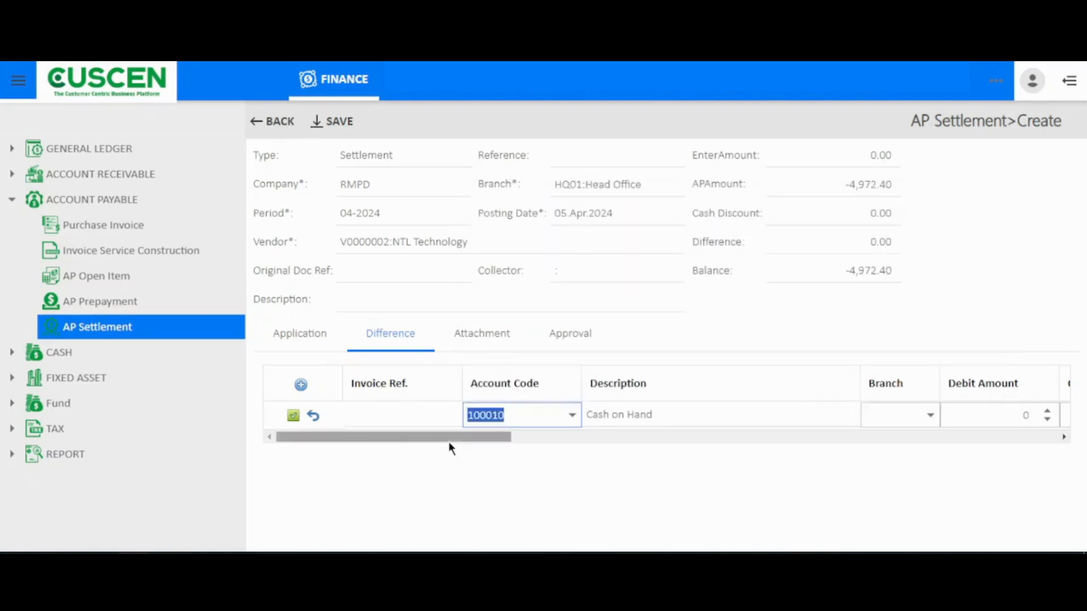
Step: Set the difference line's branch to HQ01 and its credit amount to 4972.4, and save the line
{"action": "left_click_drag", "start_coordinate": [450, 442], "coordinate": [544, 440]}
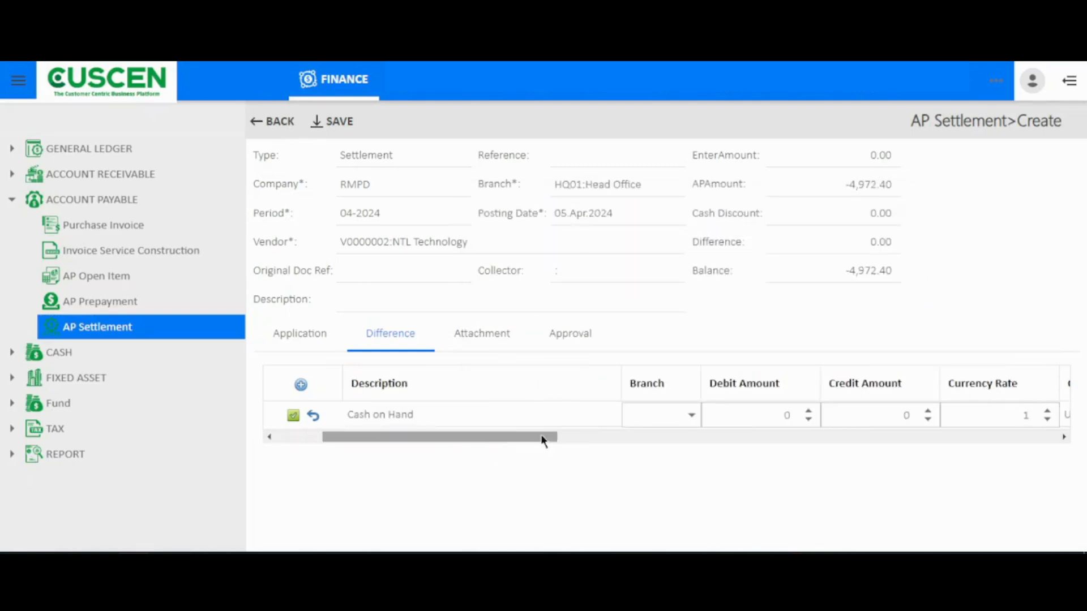
{"action": "left_click", "coordinate": [681, 416]}
{"action": "left_click", "coordinate": [702, 266]}
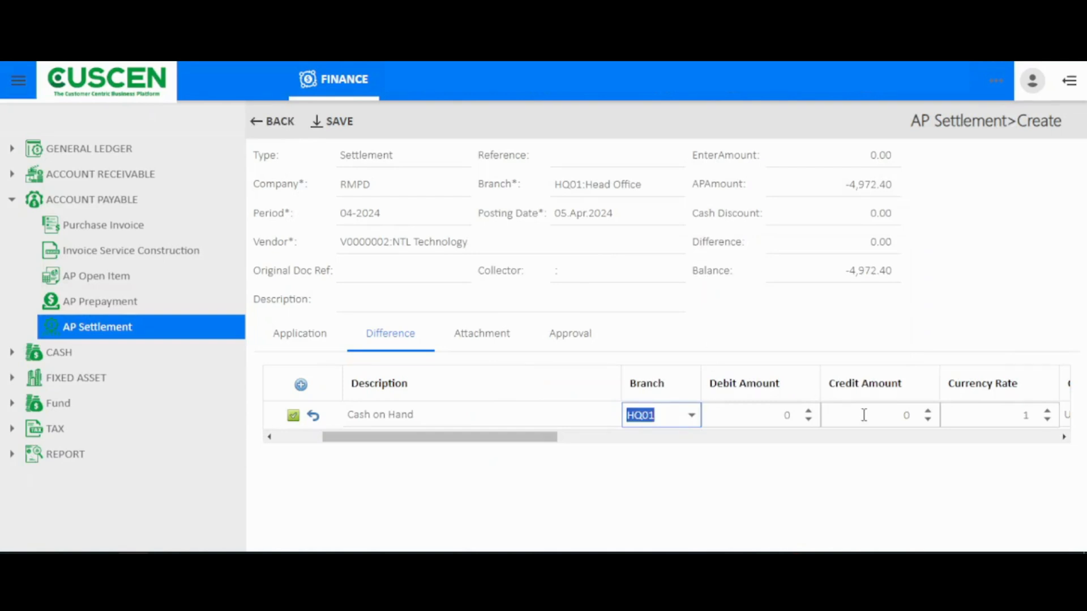
{"action": "double_click", "coordinate": [877, 270]}
{"action": "key", "text": "ctrl+c"}
{"action": "left_click", "coordinate": [871, 413]}
{"action": "key", "text": "ctrl+a"}
{"action": "key", "text": "ctrl+v"}
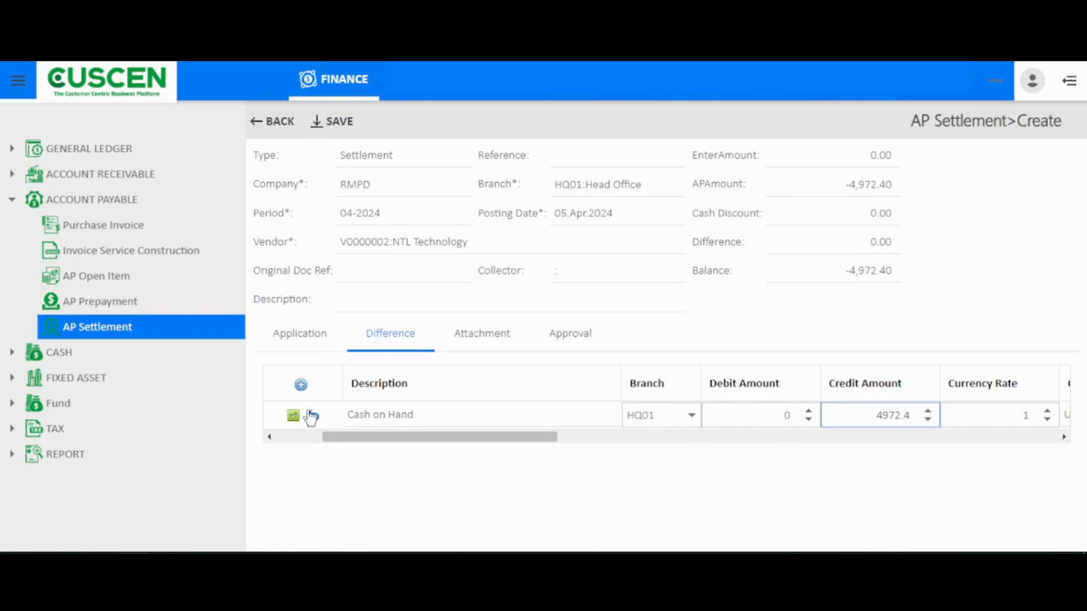
{"action": "left_click", "coordinate": [293, 416]}
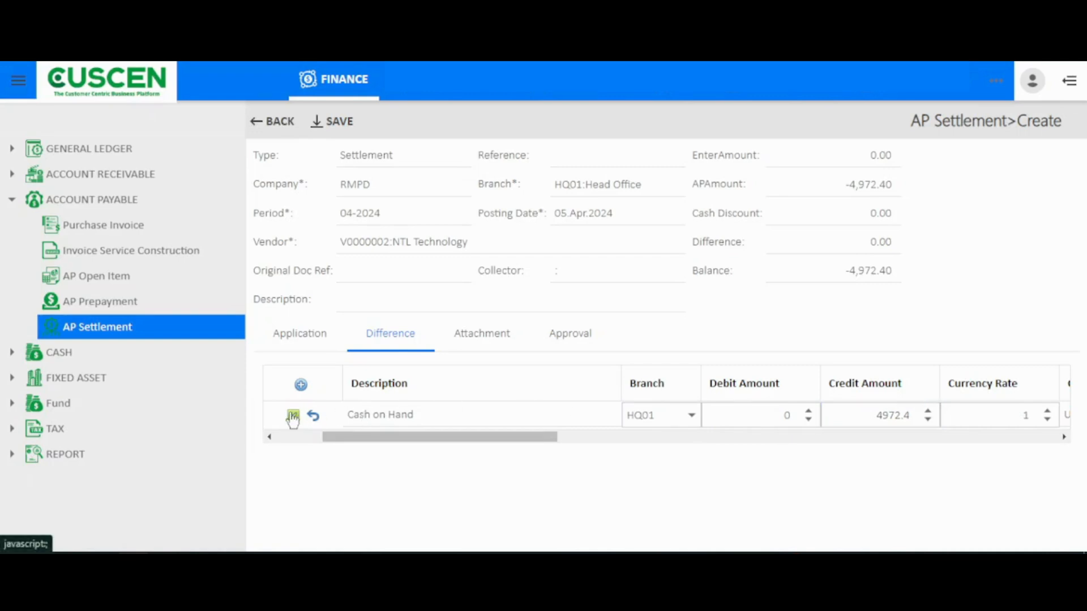
Step: Check the balance of the NTL Technology settlement and save the settlement
{"action": "left_click", "coordinate": [867, 271]}
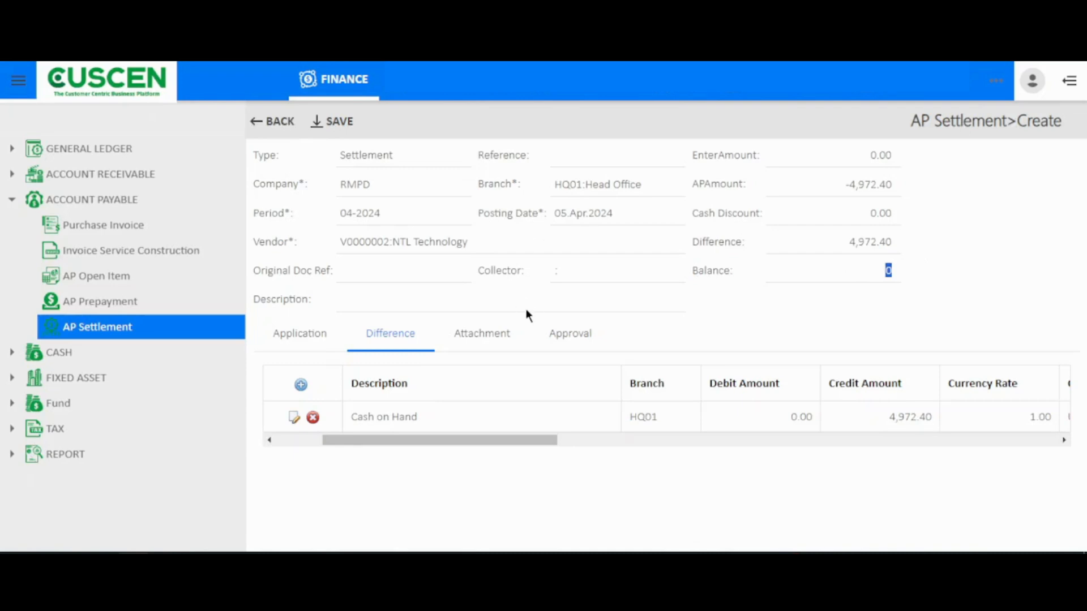
{"action": "left_click", "coordinate": [338, 131]}
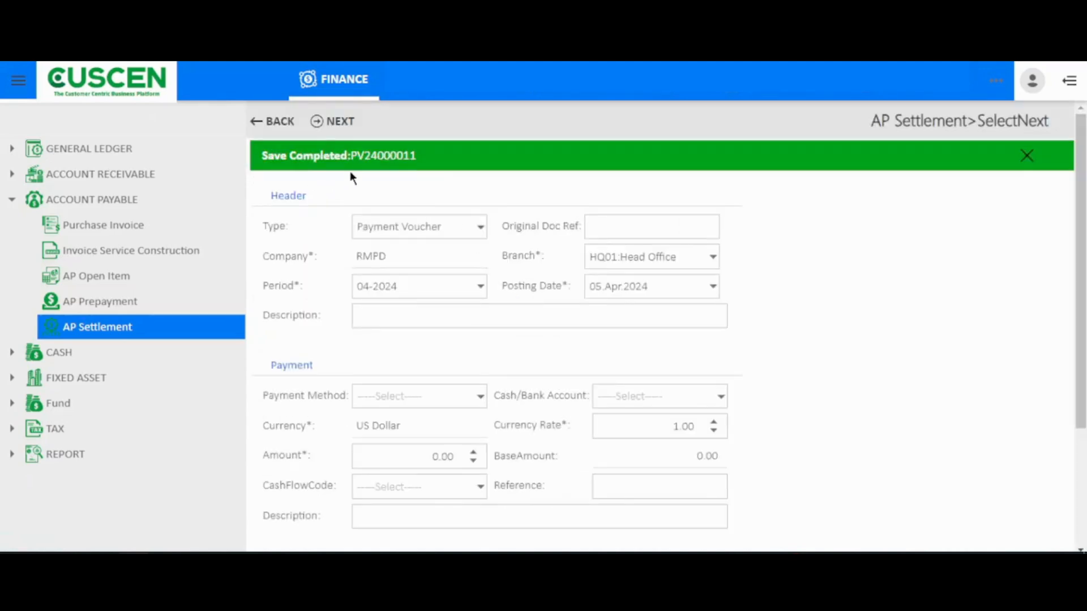
Step: Open the details of the newly saved settlement and review its item lines, accounts, branches and document status
{"action": "left_click", "coordinate": [397, 154]}
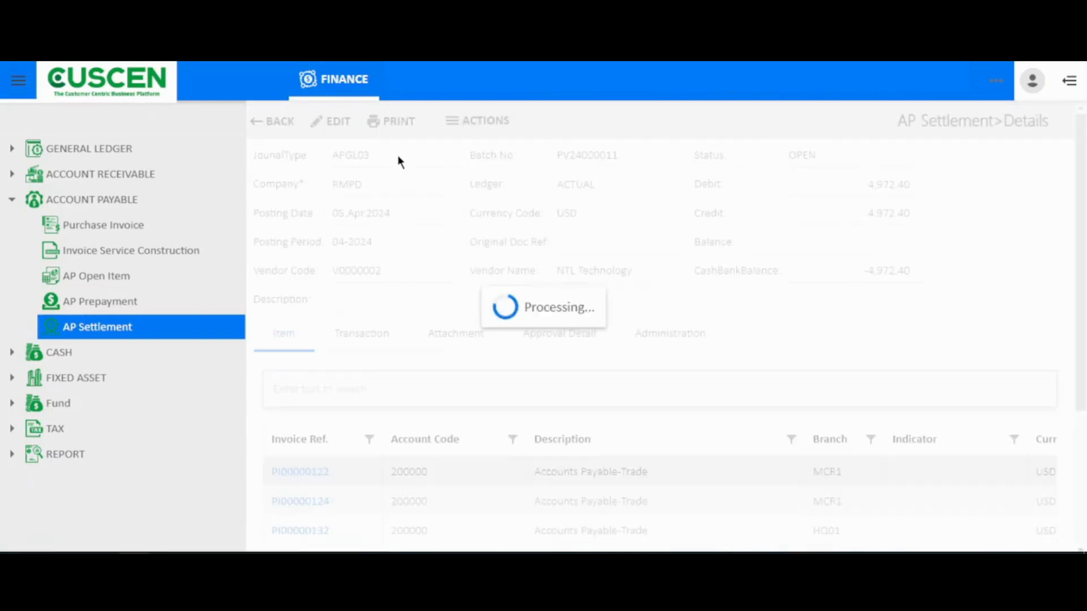
{"action": "scroll", "coordinate": [403, 384], "scroll_direction": "down", "scroll_amount": 4}
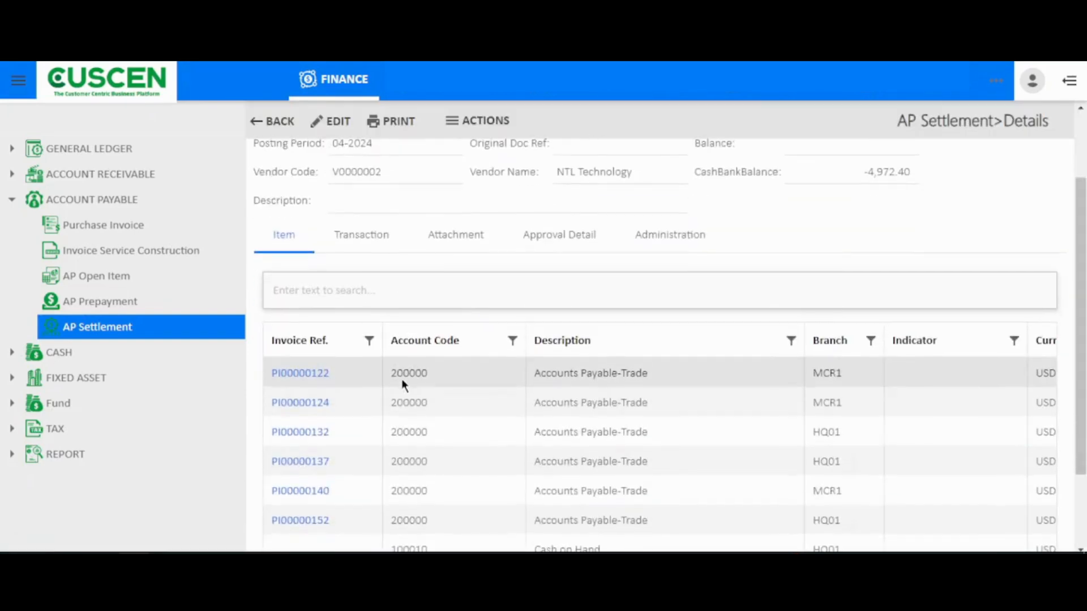
{"action": "scroll", "coordinate": [403, 384], "scroll_direction": "up", "scroll_amount": 1}
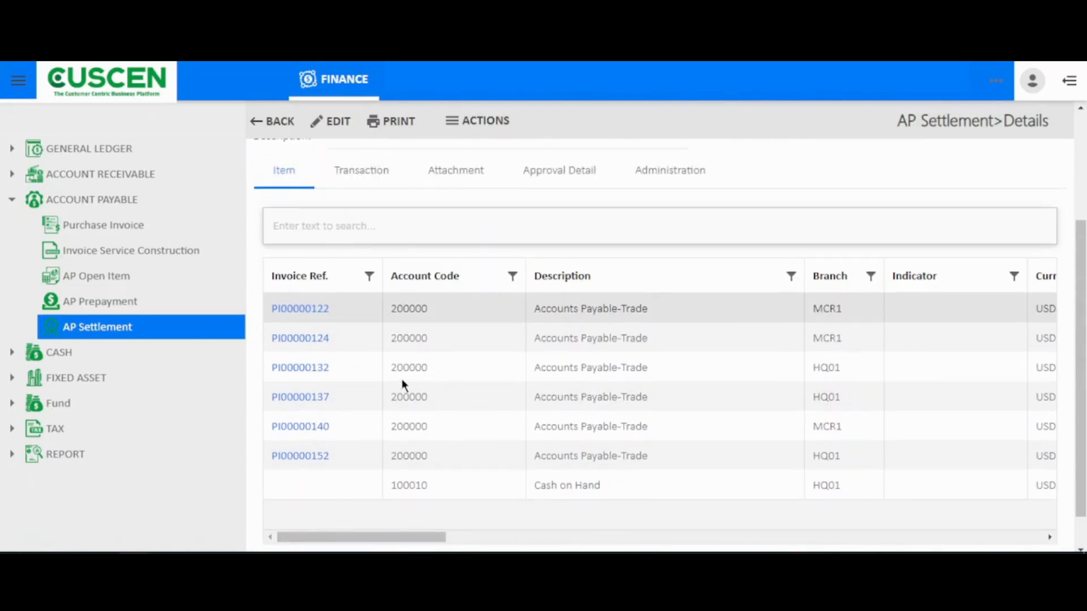
{"action": "scroll", "coordinate": [402, 380], "scroll_direction": "right", "scroll_amount": 3}
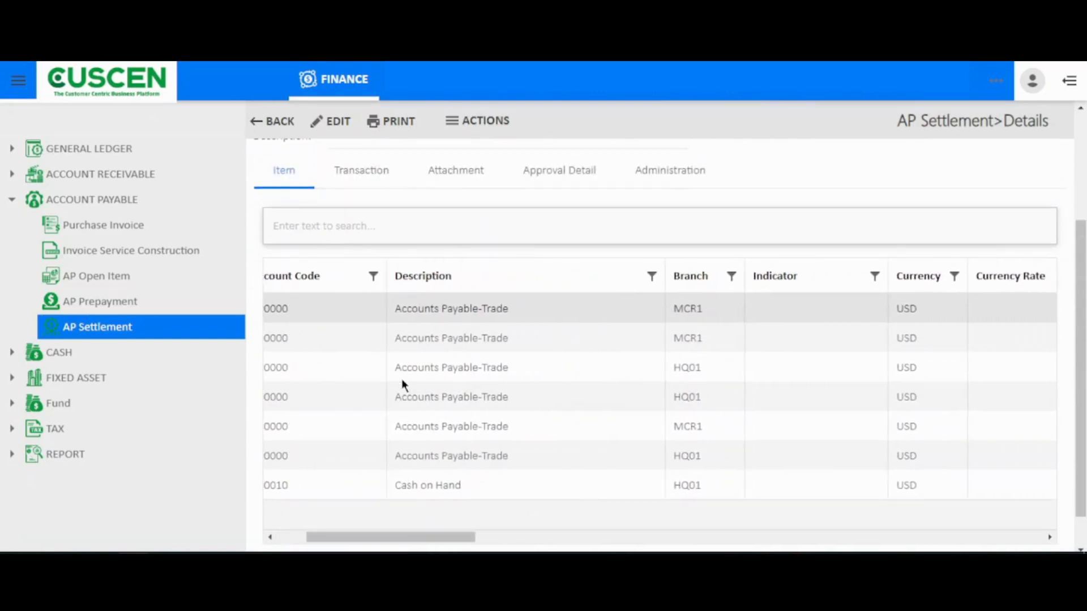
{"action": "scroll", "coordinate": [402, 379], "scroll_direction": "left", "scroll_amount": 3}
{"action": "scroll", "coordinate": [402, 379], "scroll_direction": "up", "scroll_amount": 4}
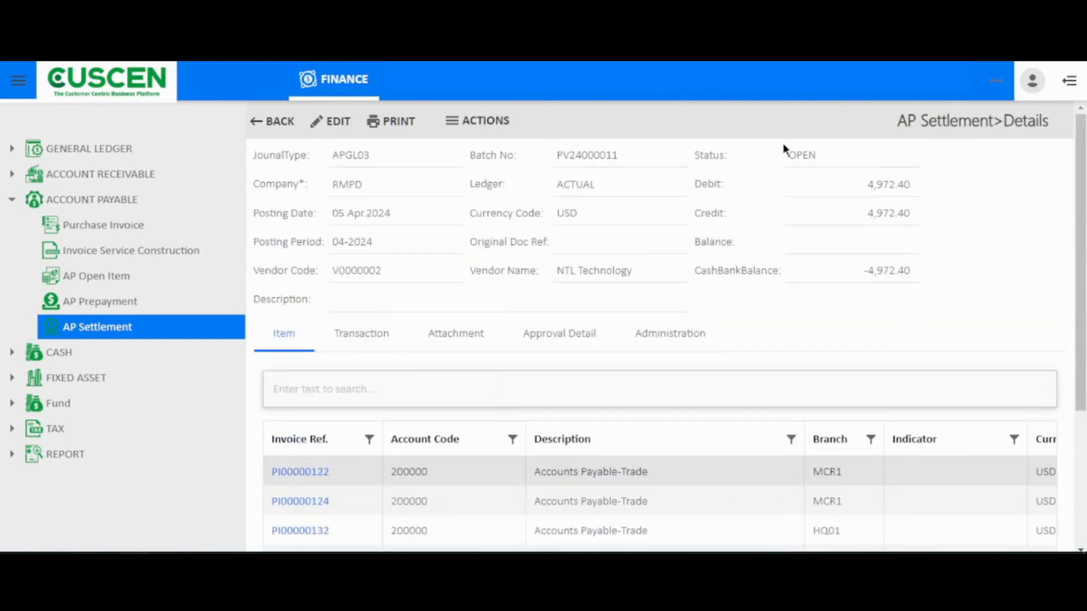
{"action": "left_click_drag", "start_coordinate": [830, 155], "coordinate": [766, 169]}
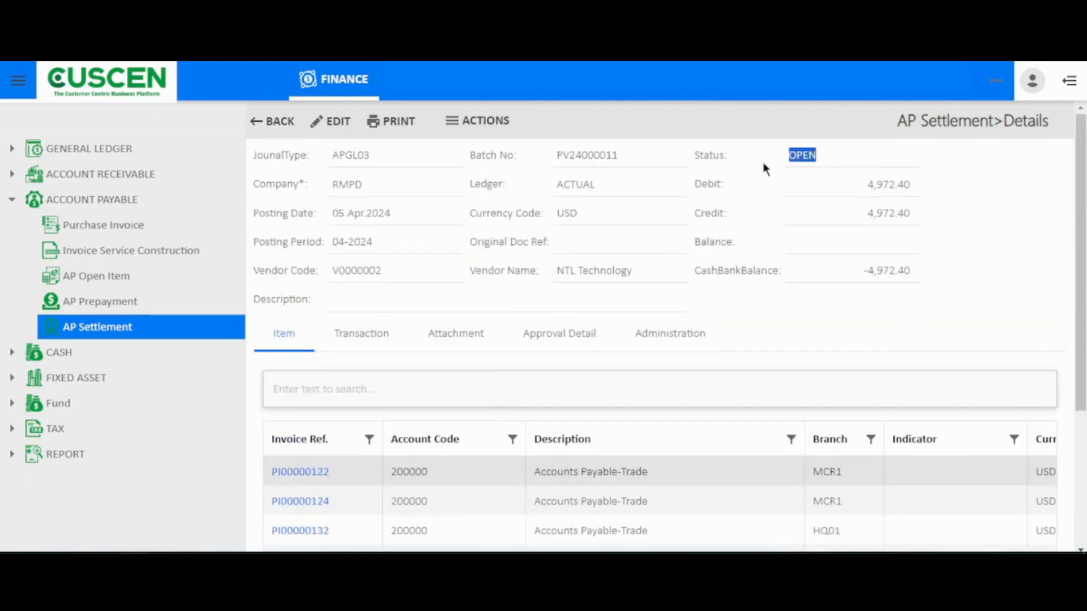
Step: Request the settlement document for approval and confirm the request
{"action": "left_click", "coordinate": [468, 121]}
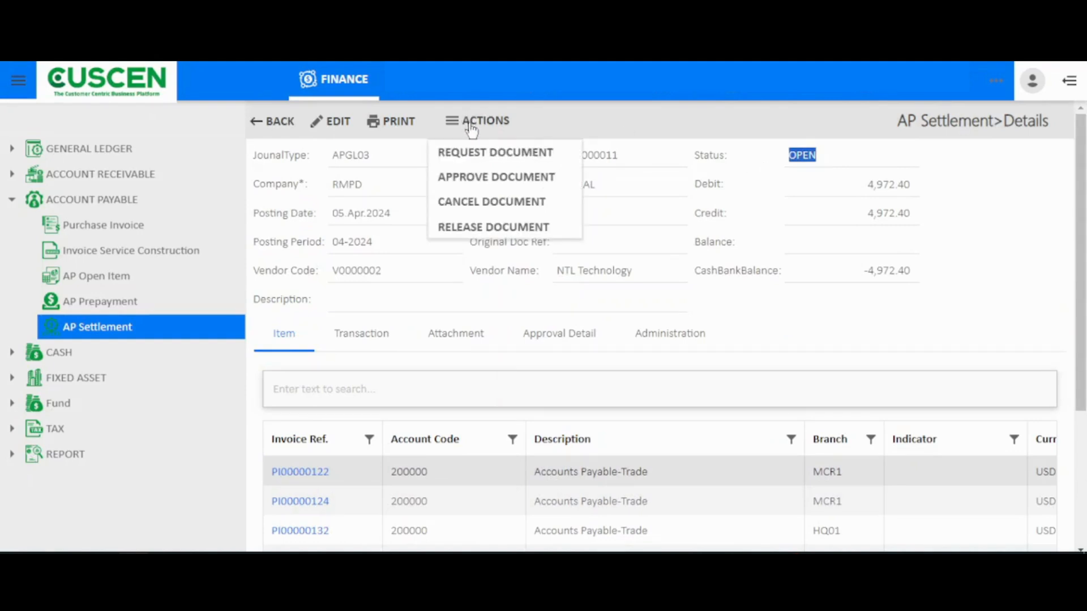
{"action": "left_click", "coordinate": [477, 159]}
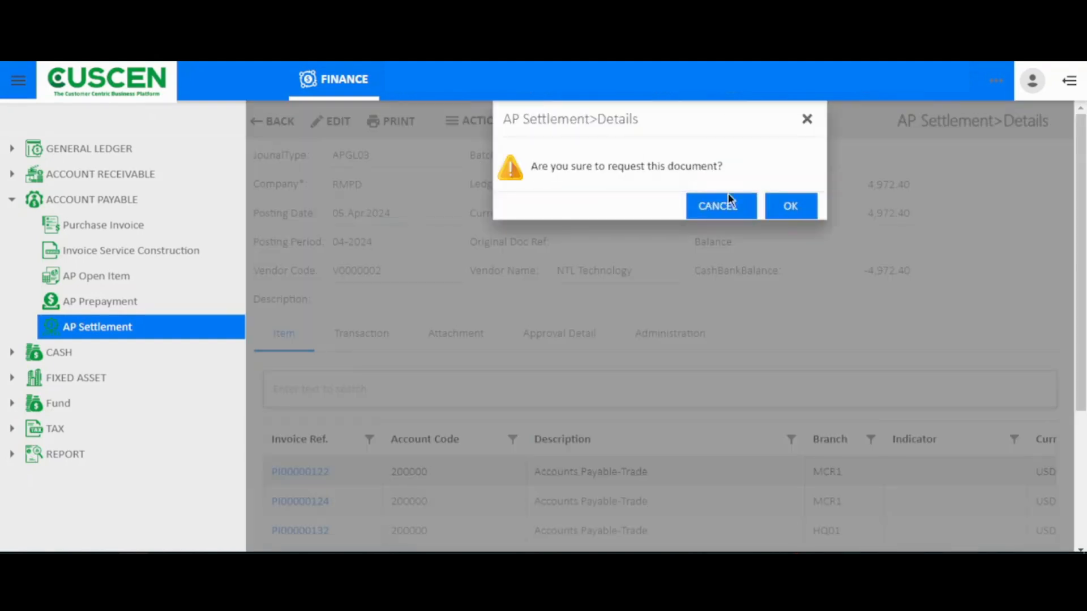
{"action": "left_click", "coordinate": [793, 207]}
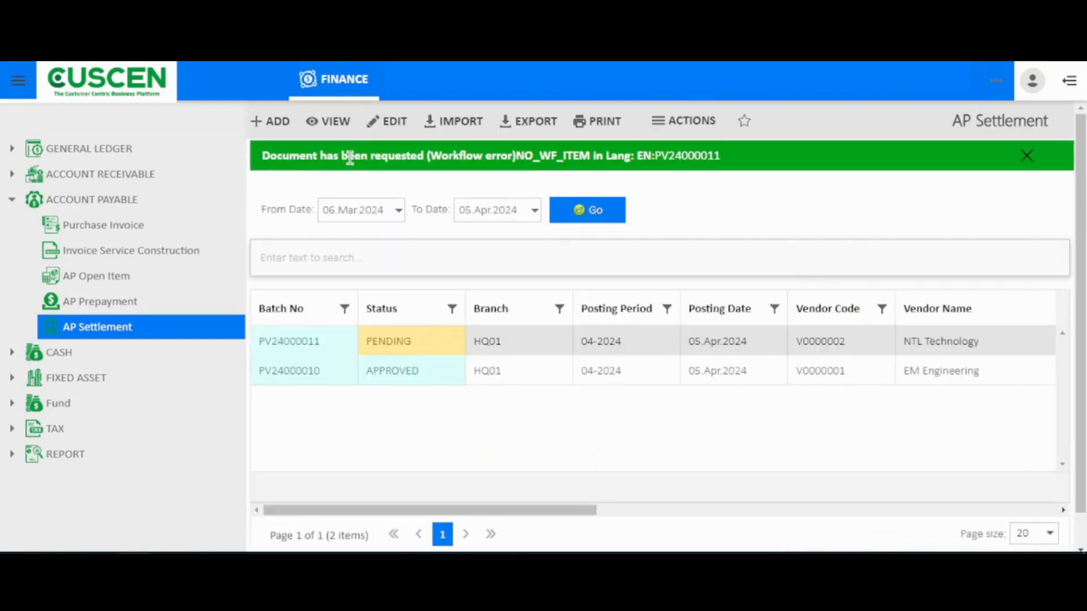
Step: Open the requested settlement, check its status, approve the document, and reopen its details
{"action": "left_click", "coordinate": [660, 164]}
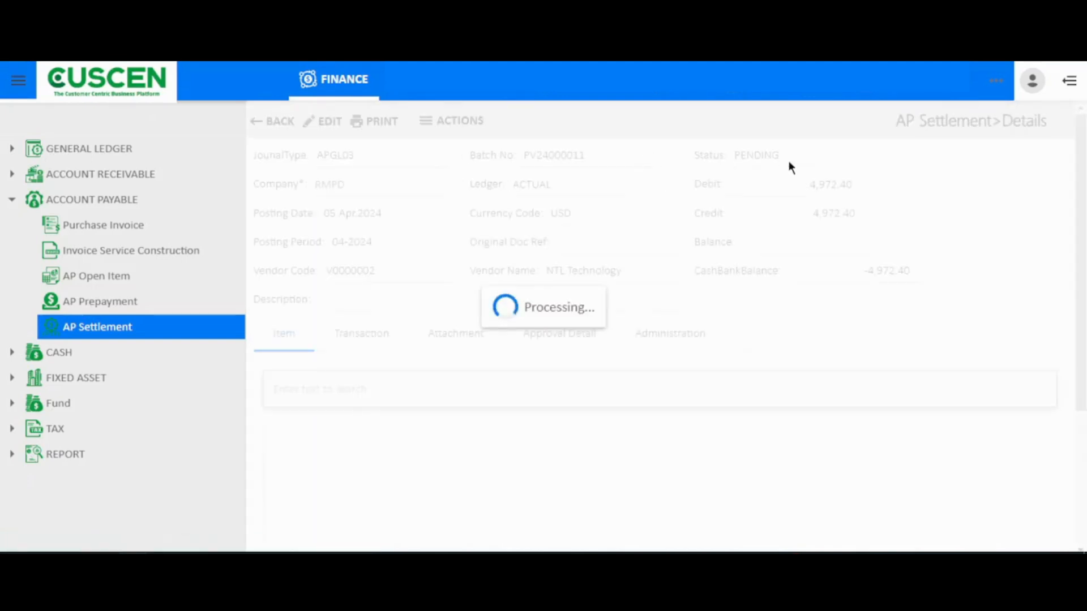
{"action": "left_click_drag", "start_coordinate": [842, 158], "coordinate": [768, 159]}
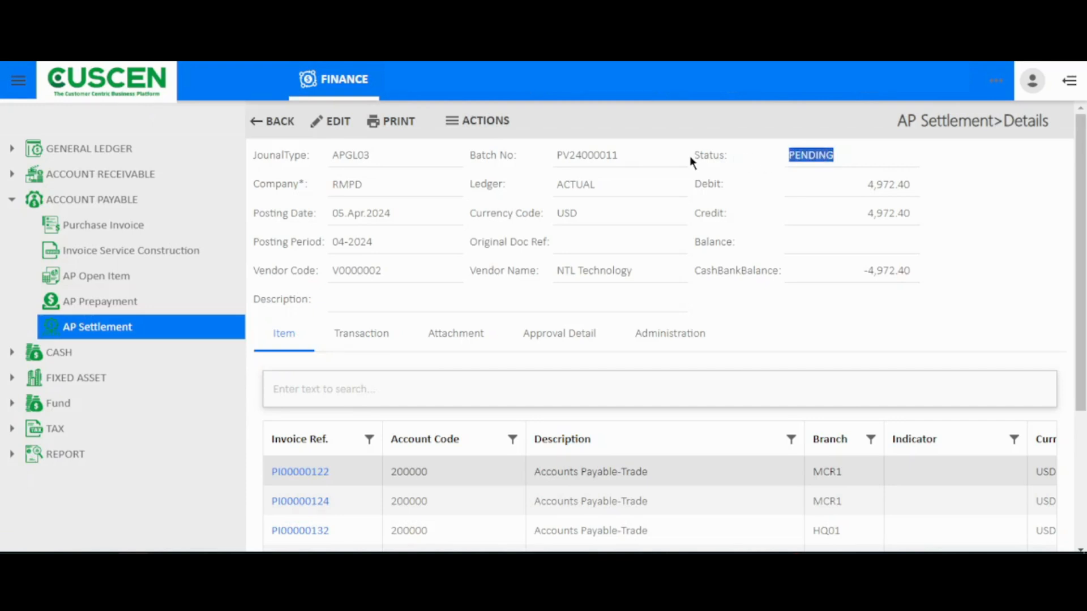
{"action": "left_click", "coordinate": [476, 123]}
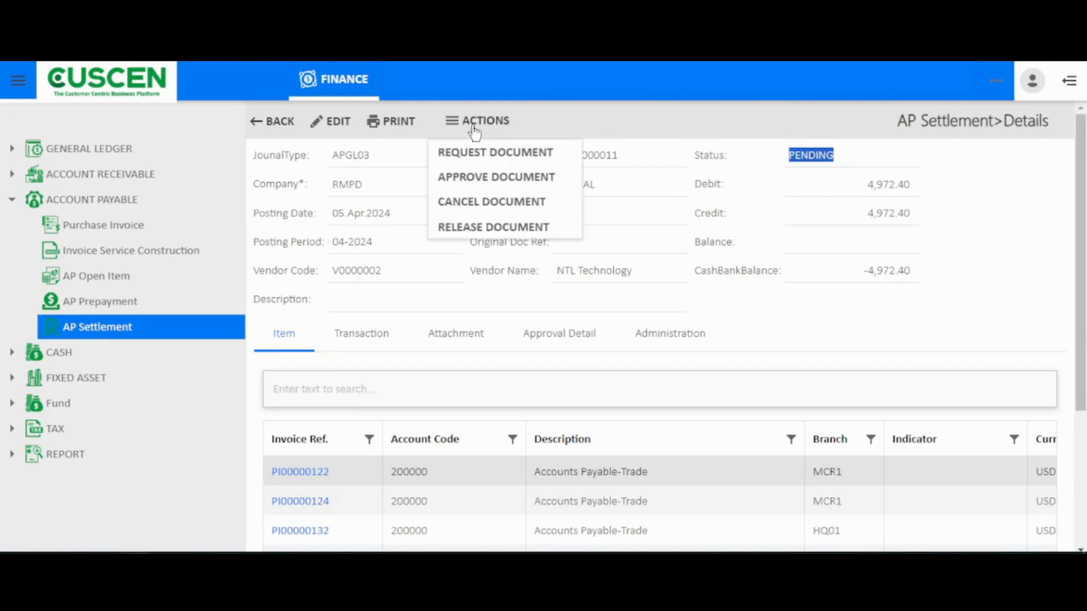
{"action": "left_click", "coordinate": [486, 178]}
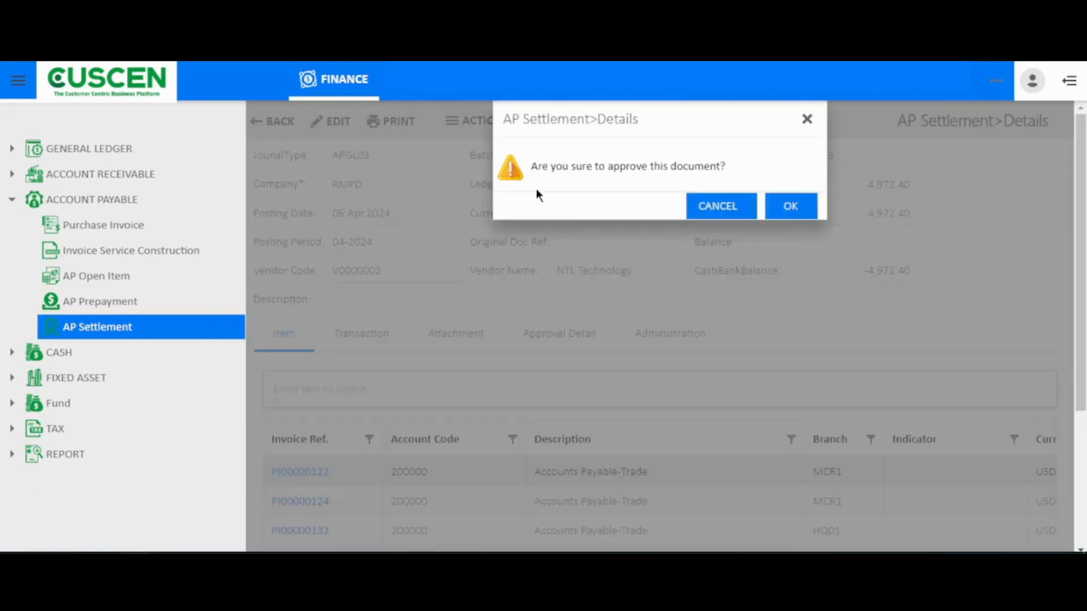
{"action": "left_click", "coordinate": [790, 207]}
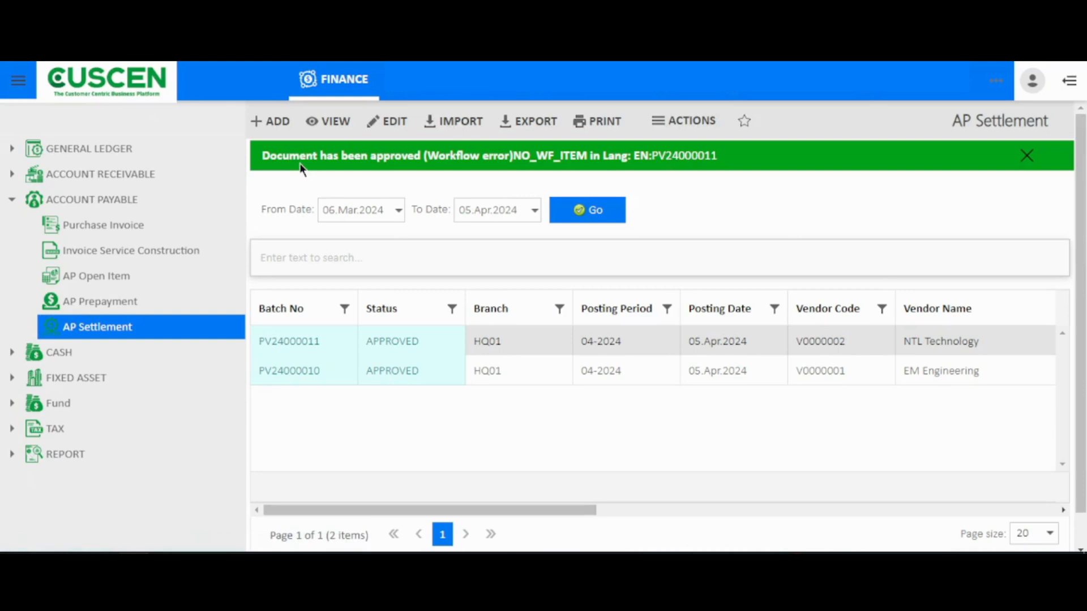
{"action": "left_click", "coordinate": [679, 159]}
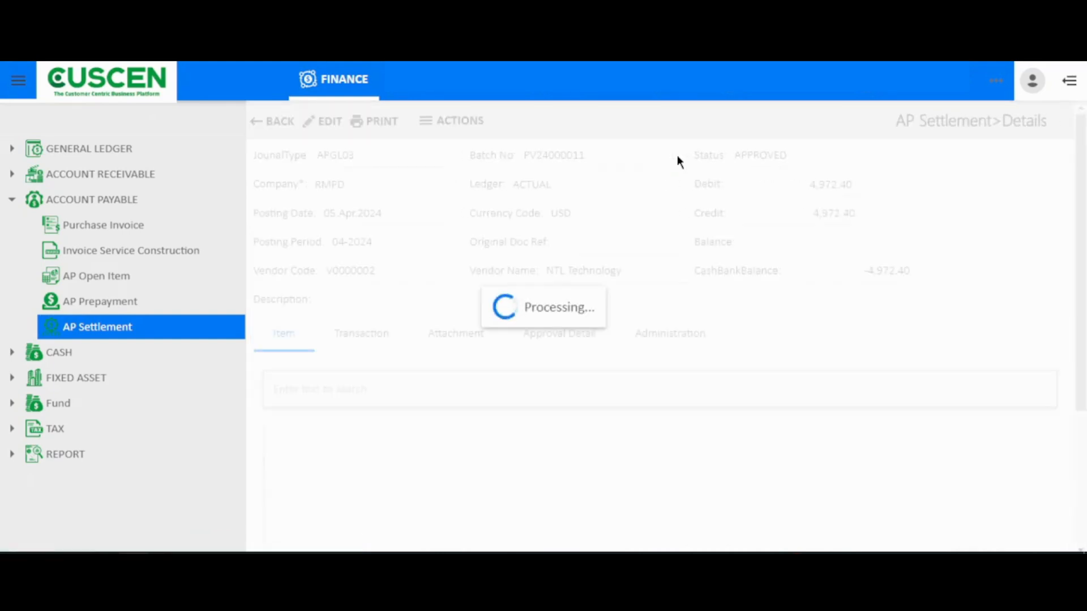